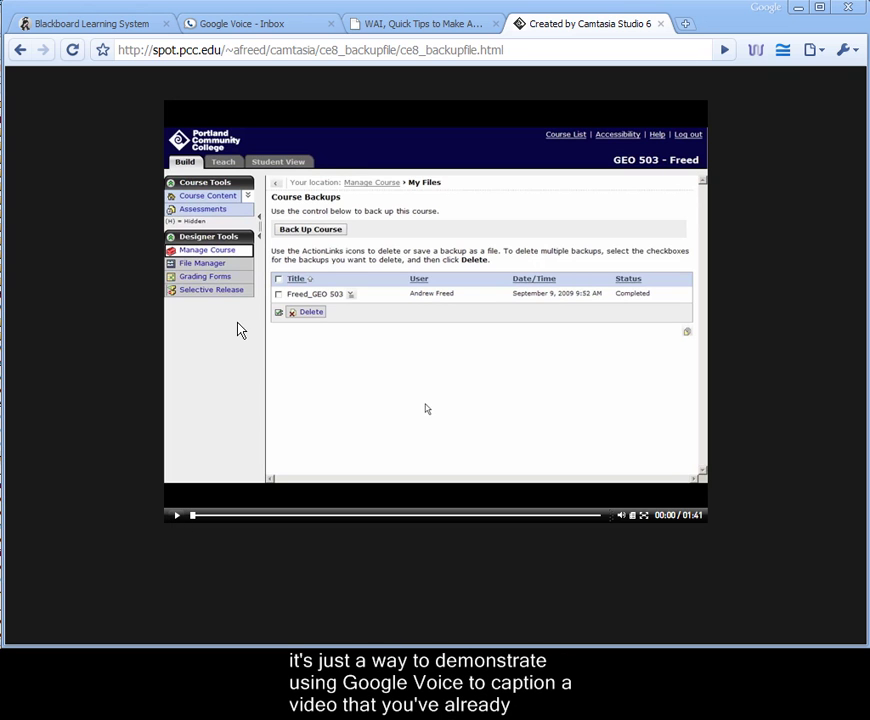
Play a few seconds of the narrated, uncaptioned video in Chrome, then pause it.
left_click(241, 31)
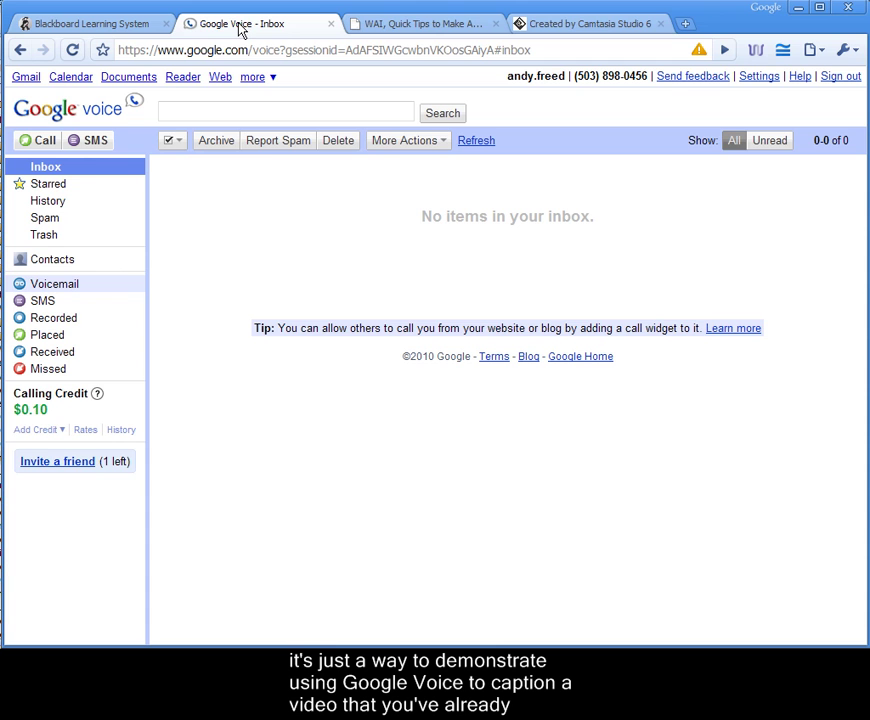
left_click(555, 26)
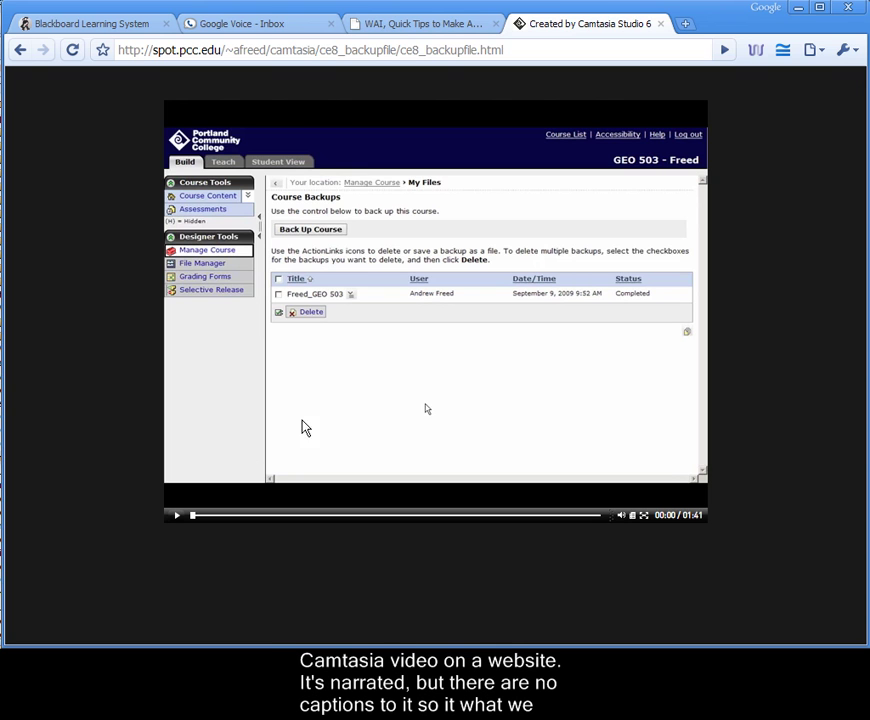
left_click(177, 516)
left_click(175, 515)
key("alt+Tab")
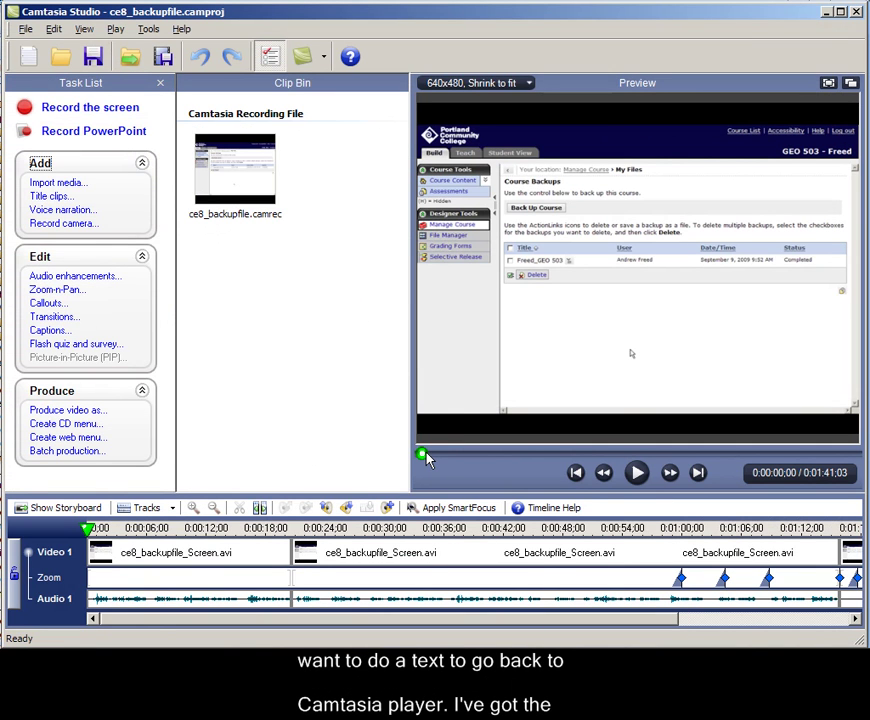
left_click(636, 473)
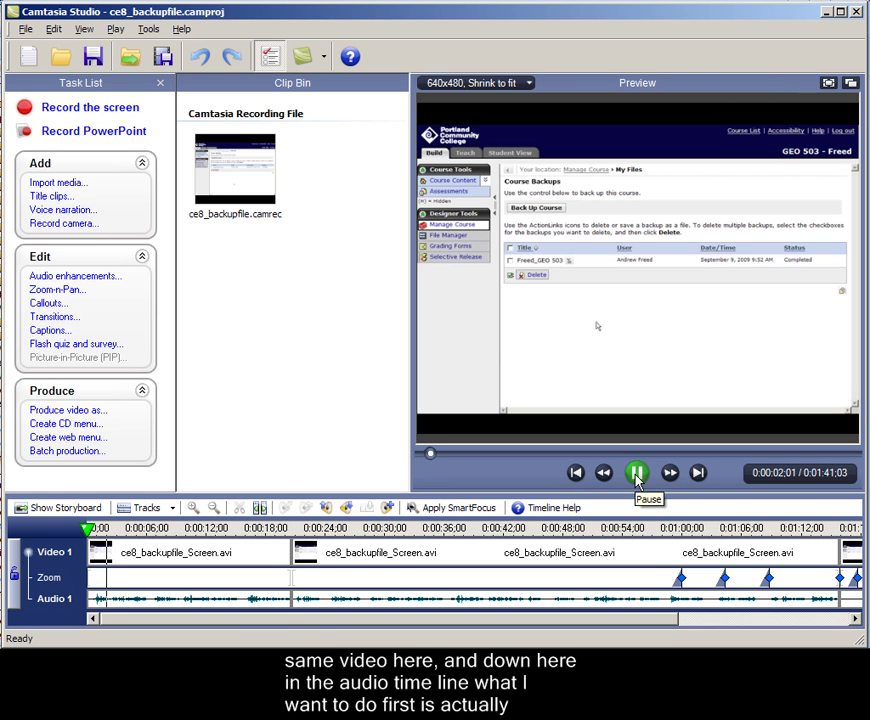
left_click(636, 474)
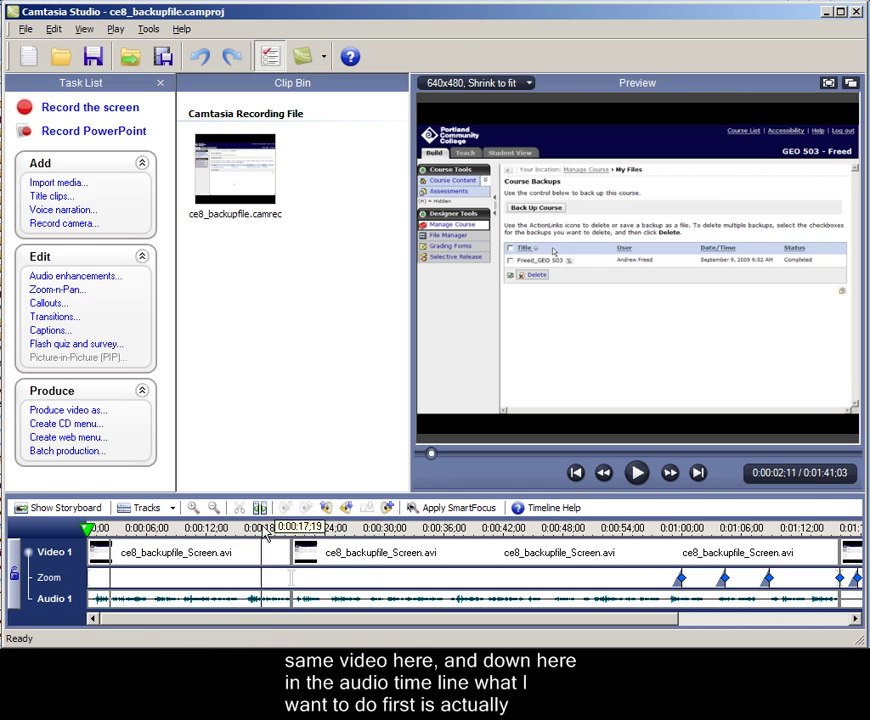
Raise the narration volume, enable Even out volume levels, then preview the louder audio.
left_click(325, 512)
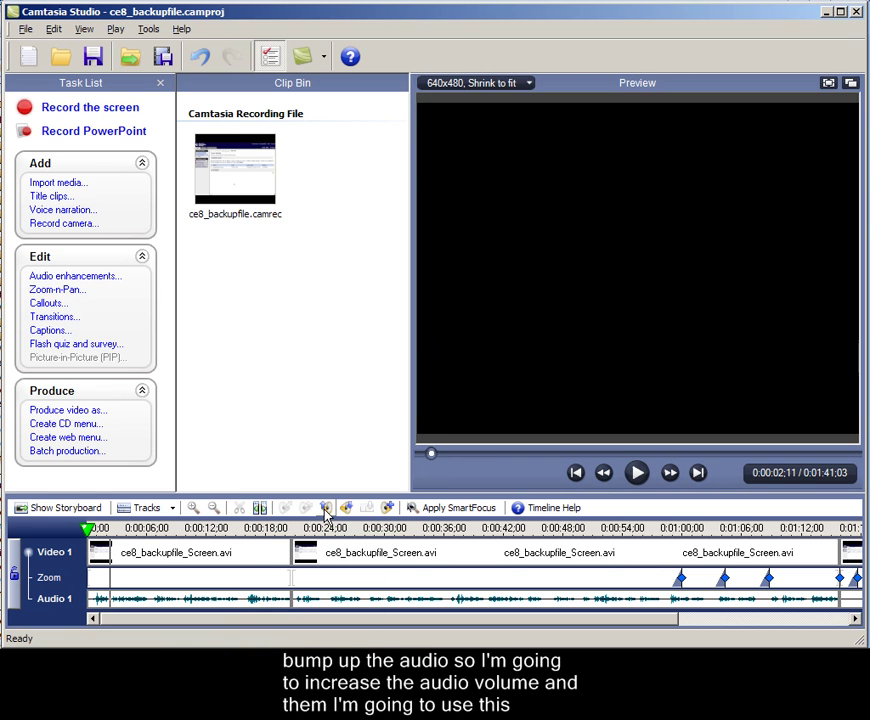
left_click(387, 510)
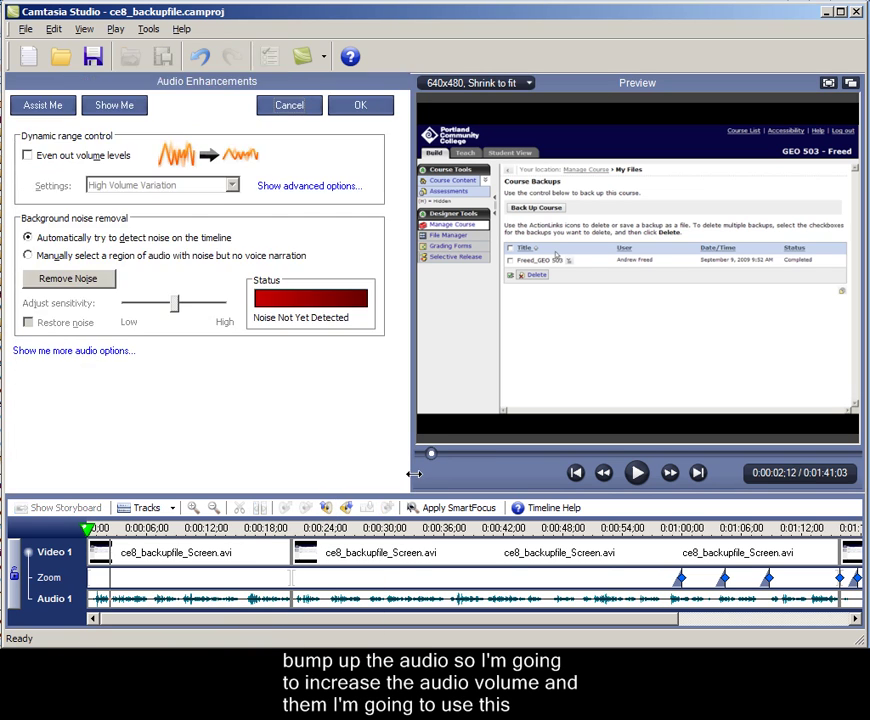
left_click(27, 155)
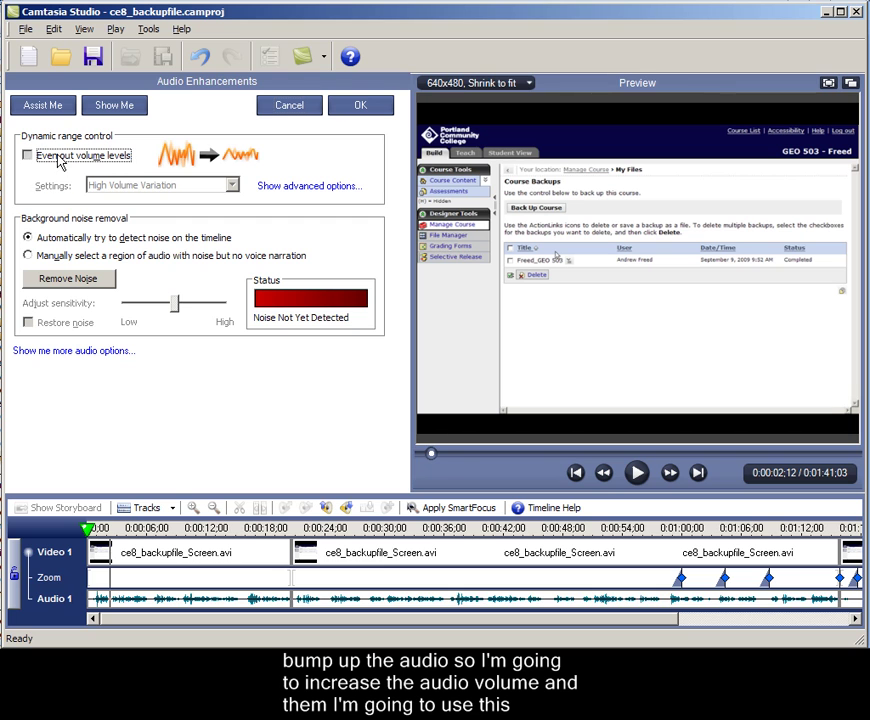
left_click(358, 106)
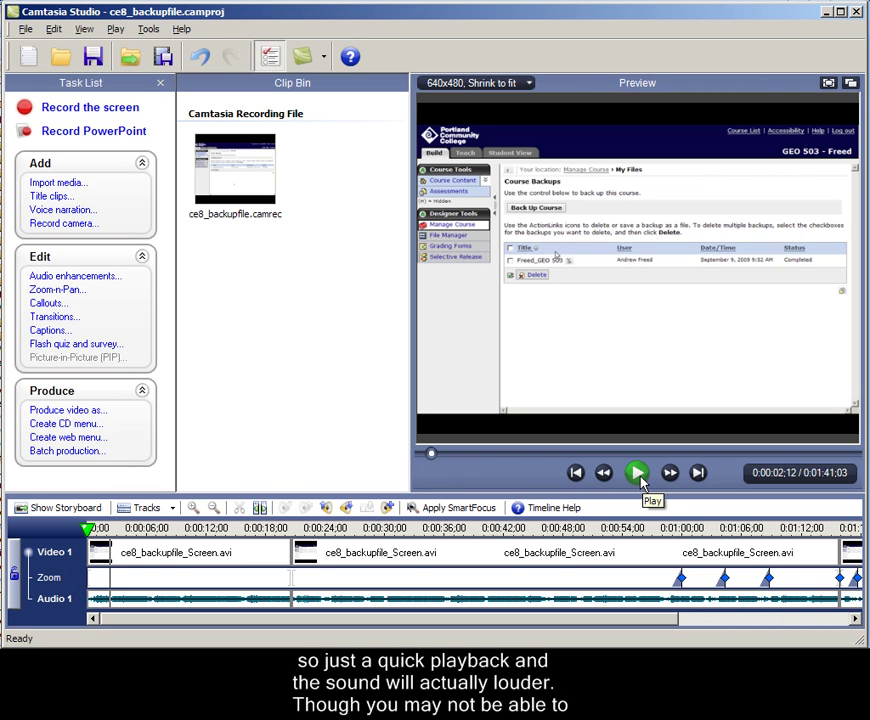
left_click(638, 473)
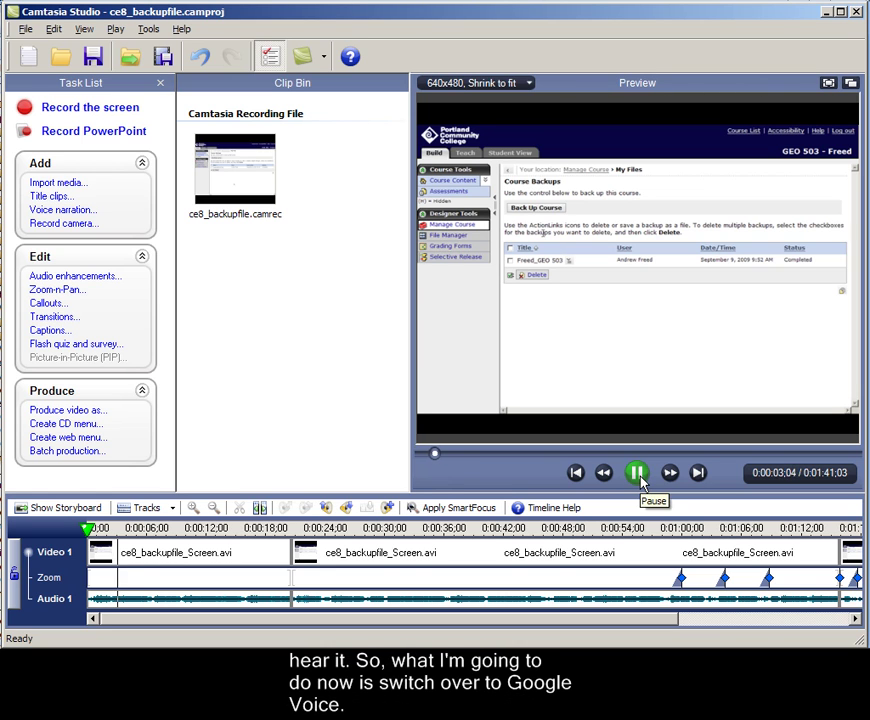
left_click(640, 474)
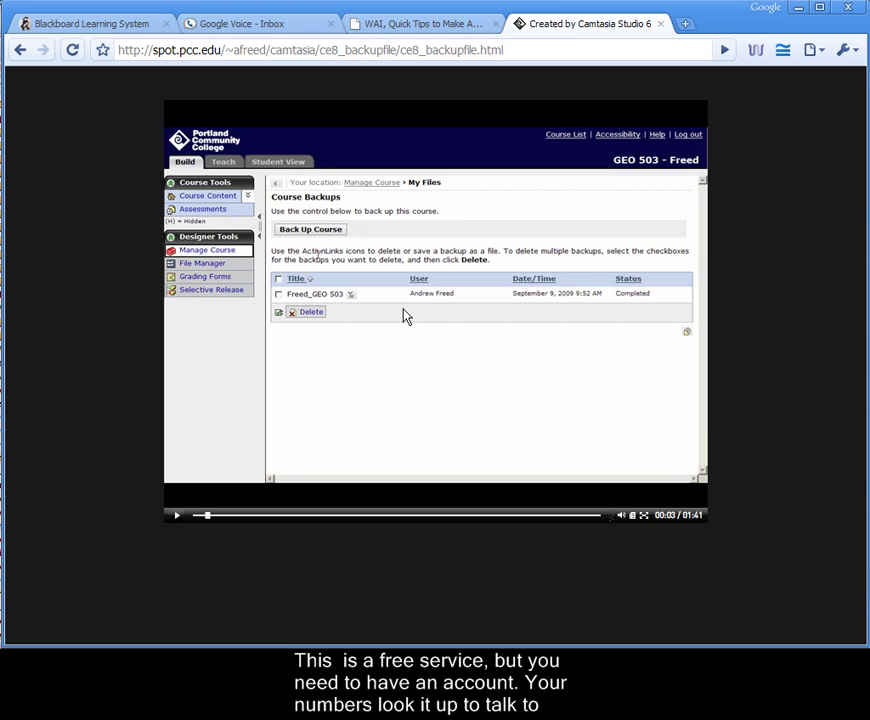
left_click(266, 30)
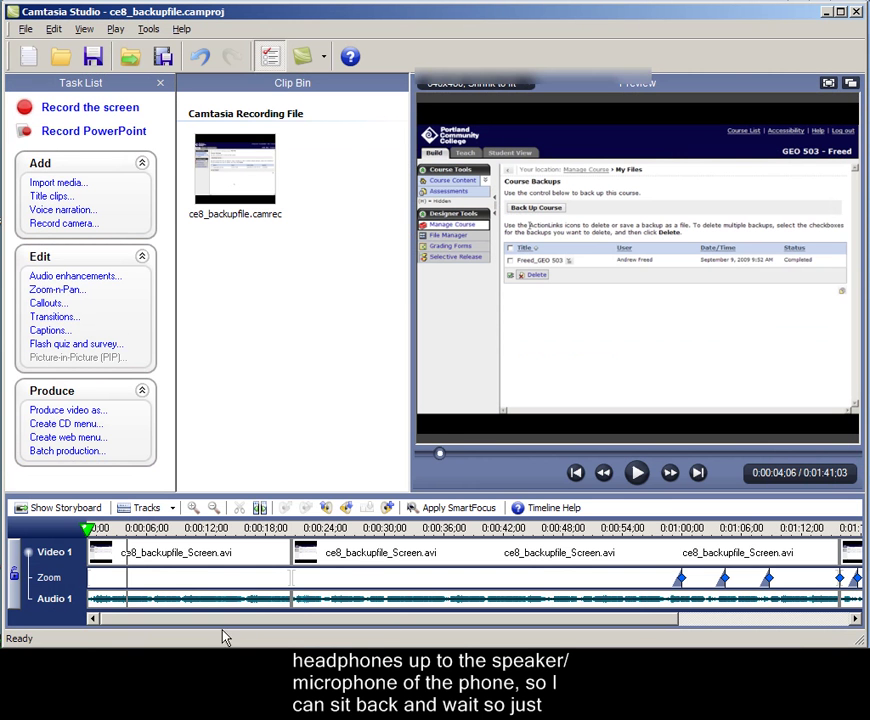
Rewind the playhead to 0:00 and play the narration from the start.
left_click_drag(447, 462, 420, 458)
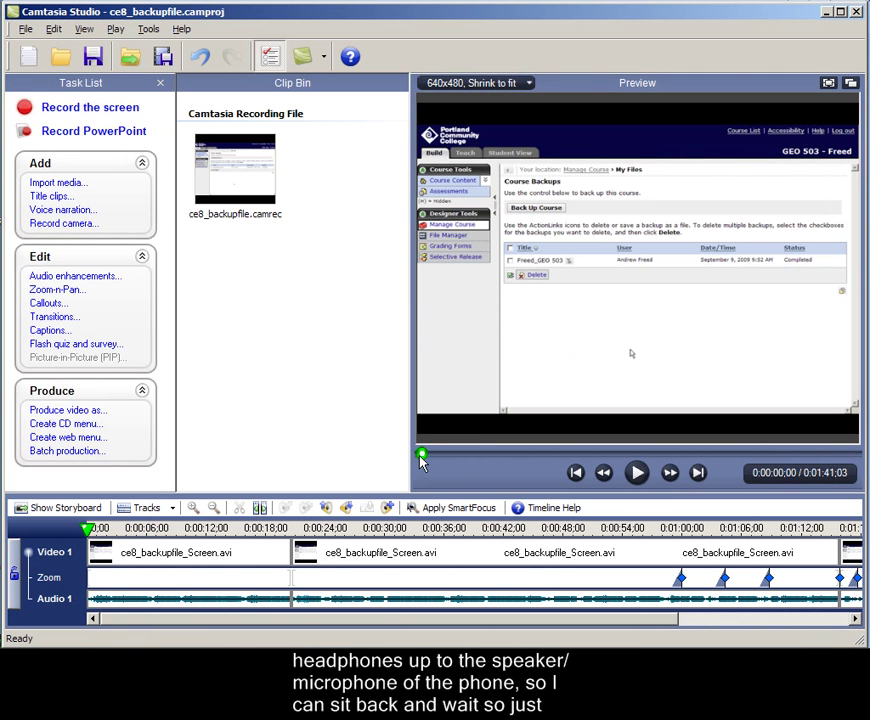
left_click(636, 472)
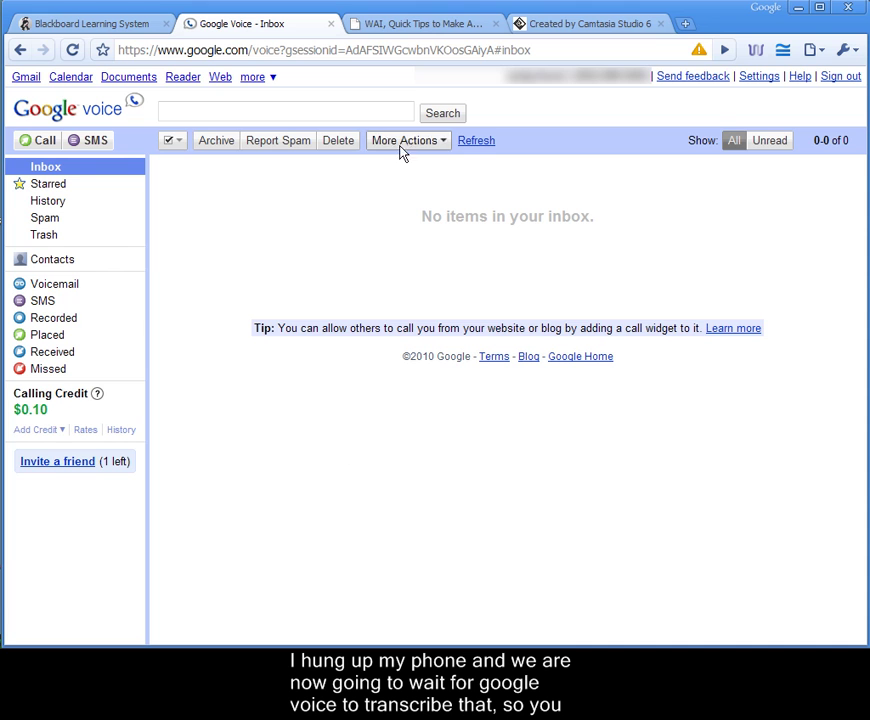
Refresh the Google Voice inbox so the 00:45 and 00:57 voicemails appear with transcripts.
left_click(52, 172)
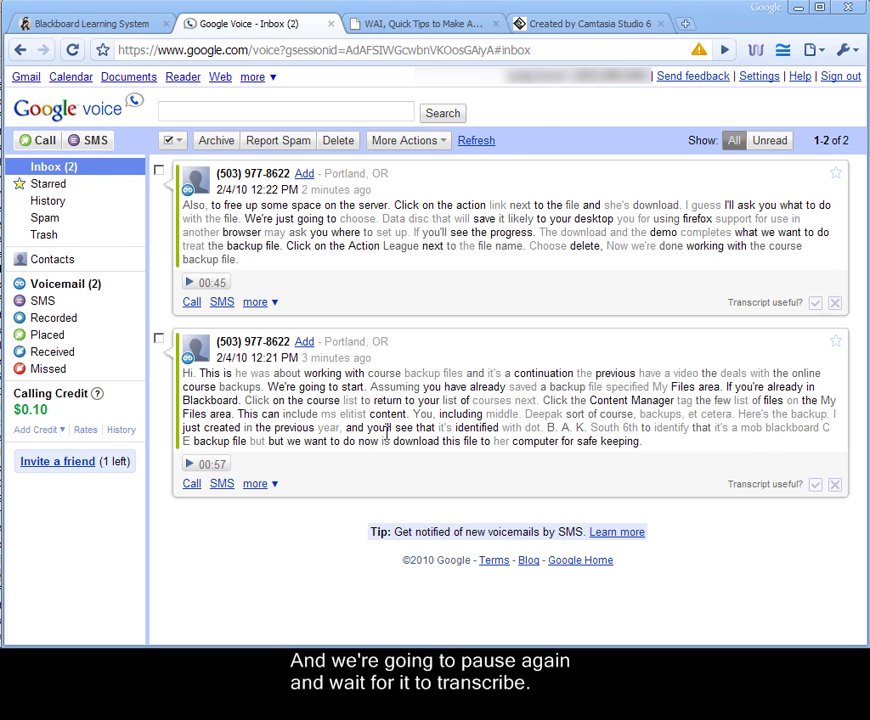
Play the 00:57 voicemail to compare its transcript against the recording.
left_click(386, 419)
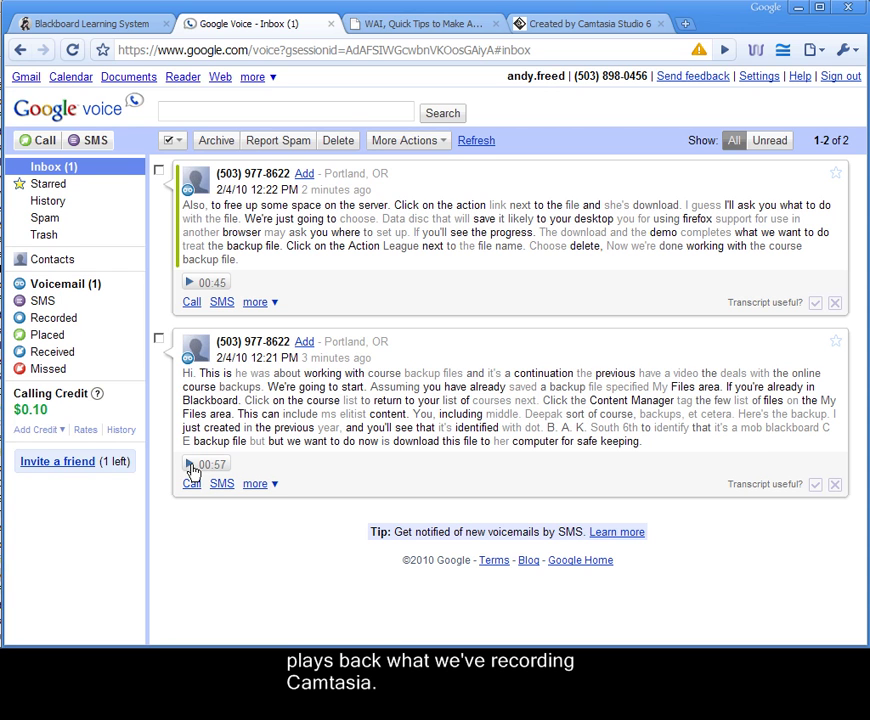
left_click(191, 466)
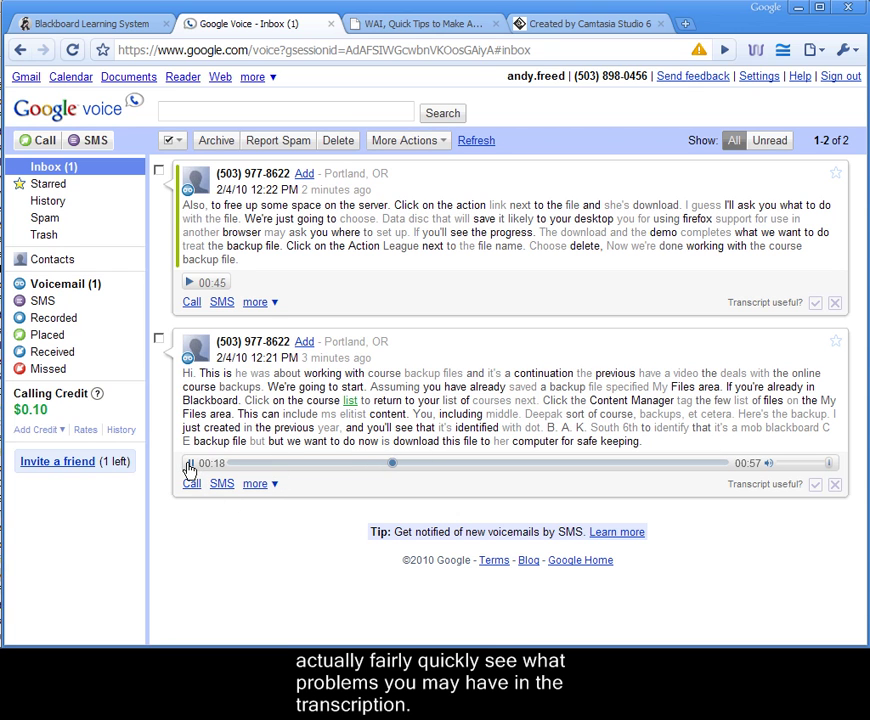
Paste the 00:57 voicemail's transcript into the untitled EditPad Lite document.
left_click(189, 464)
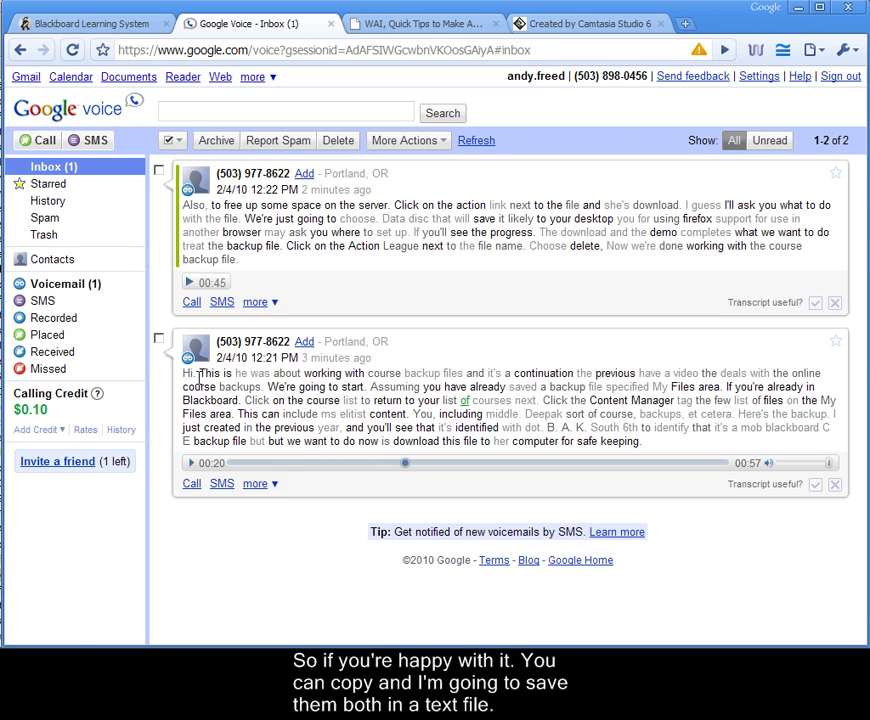
left_click_drag(184, 374, 642, 441)
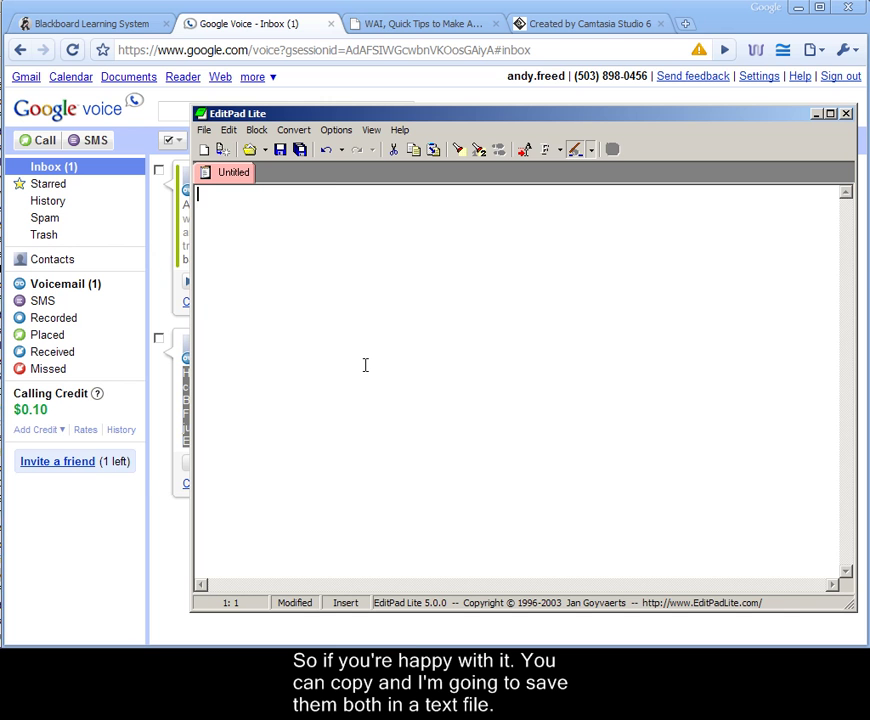
type("Hi. This is he was about working with course backup files and it's a continuation the previous have a video the deals with the online course backups. We're going to start. Assuming you have already saved a backup file specified My Files area. If you're already in Blackboard. Click on the course list to return to your list of courses next. Click the Content Manager tag the few list of files on the My Files area. This can include ms elitist content. You, including middle. Deepak sort of course, backups, et cetera. Here's the backup. I just created in the previous year, and you'll see that it's identified with dot. B. A. K. South 6th to identify that it's a mob blackboard C E backup file but but we want to do now is download this file to her computer for safe keeping.")
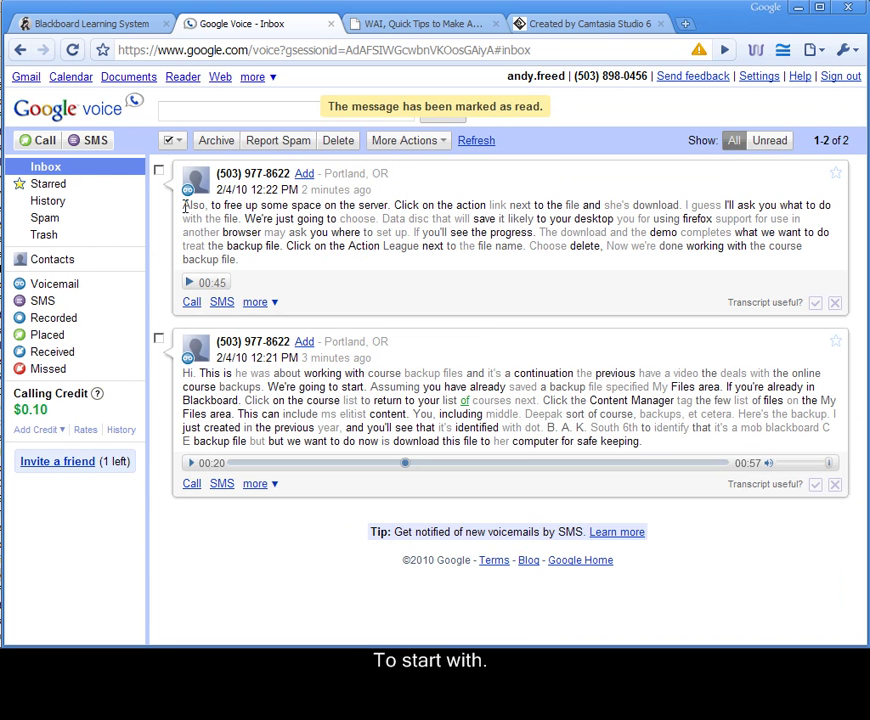
Copy the 00:45 voicemail's transcript and paste it on a new line below the first.
left_click_drag(184, 206, 816, 268)
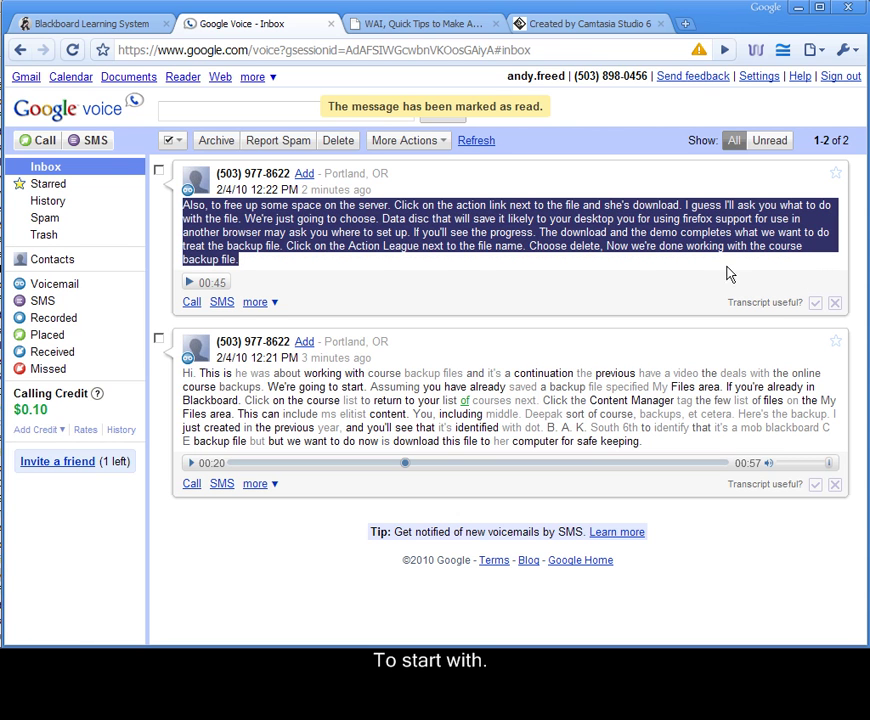
key("ctrl+c")
key("alt+Tab")
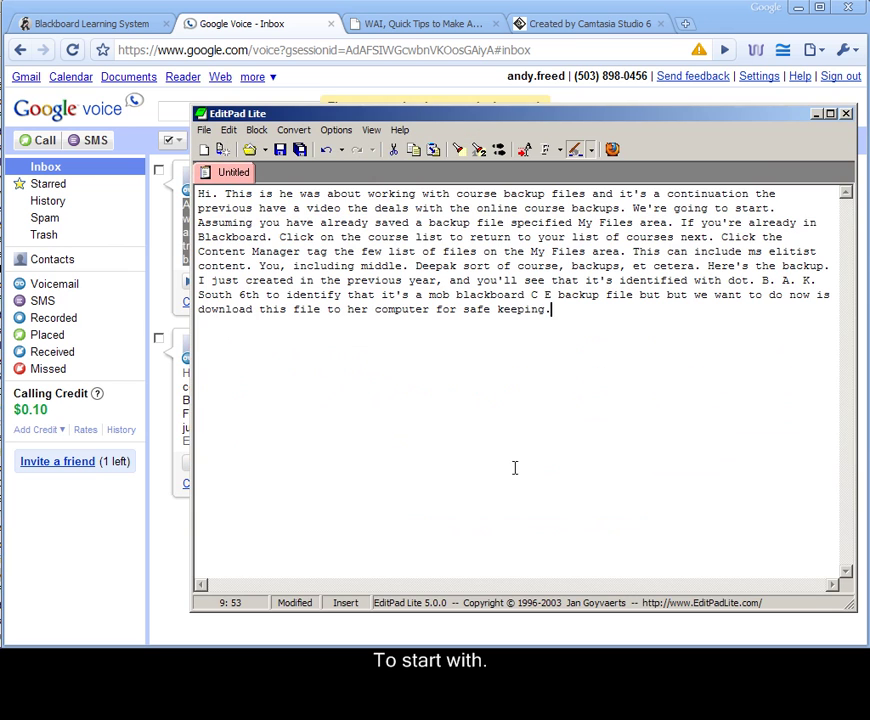
key("Return")
key("ctrl+v")
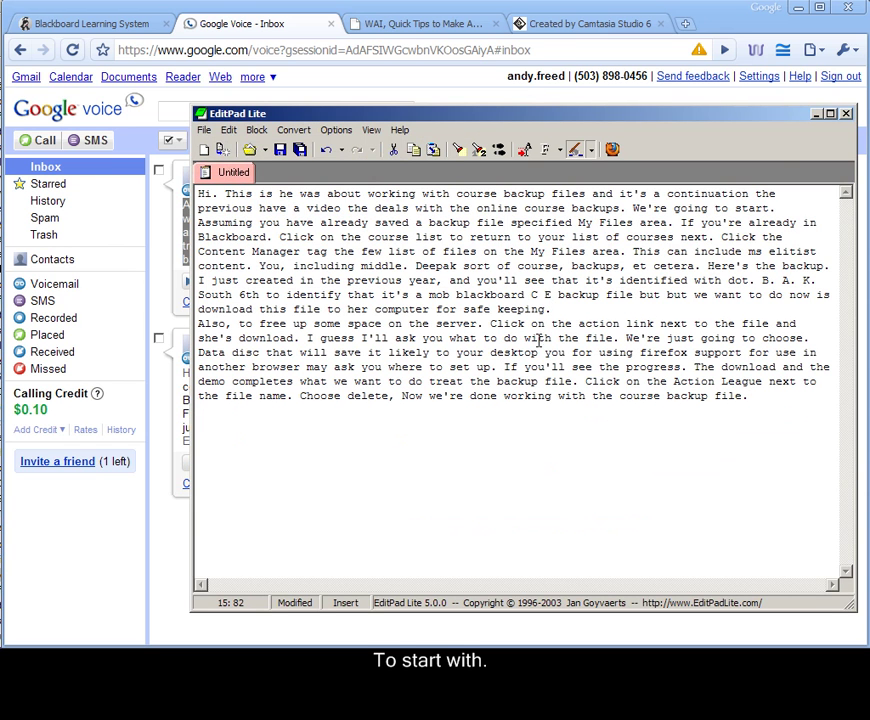
left_click(567, 309)
Start new paragraphs at 'We're going to start', 'If you're already' and 'This can include'.
left_click(632, 208)
key("Return")
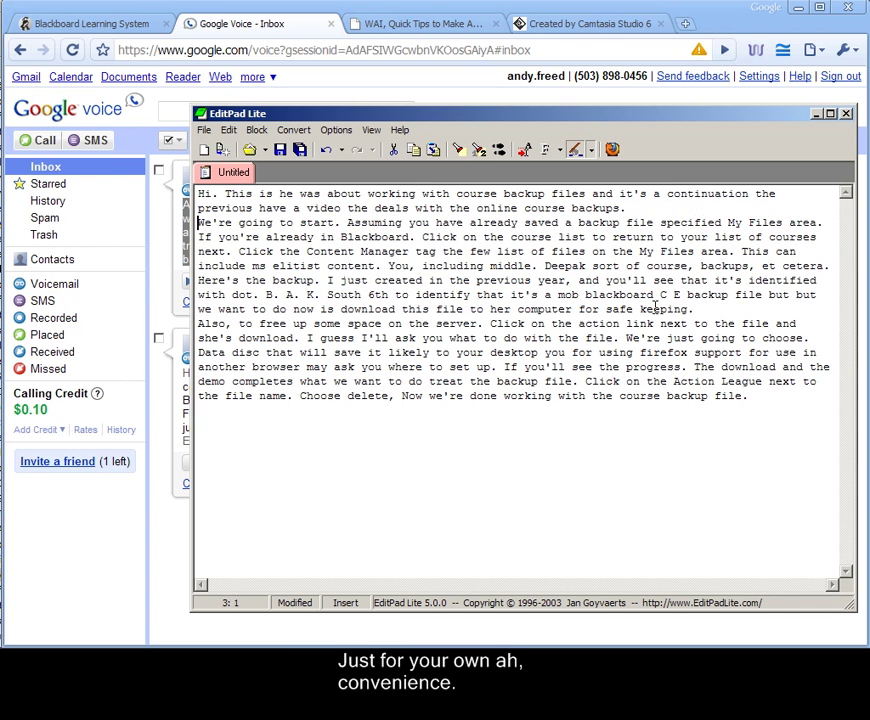
key("Return")
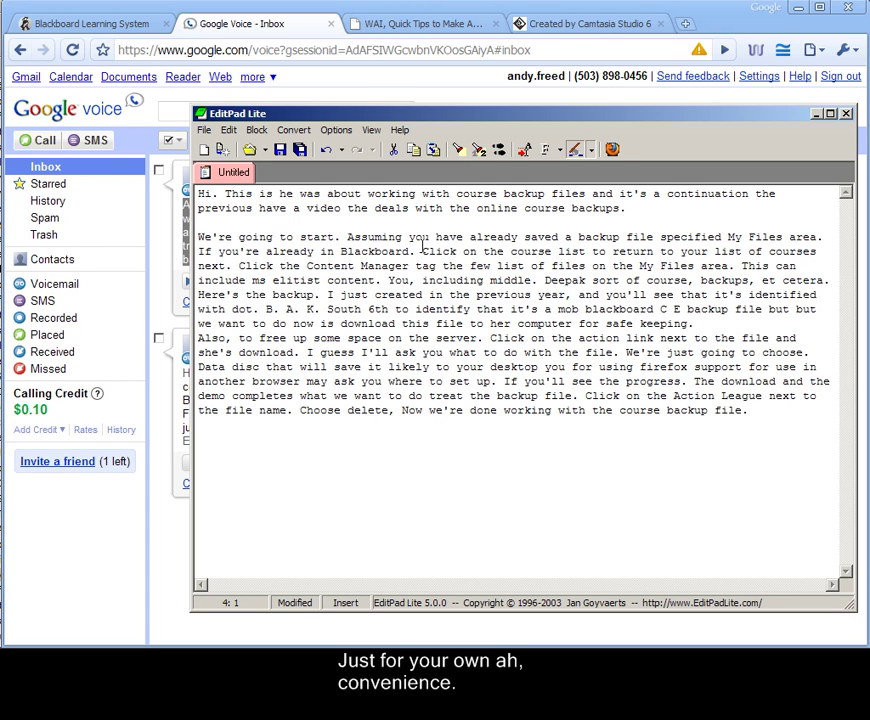
left_click(818, 241)
key("Return")
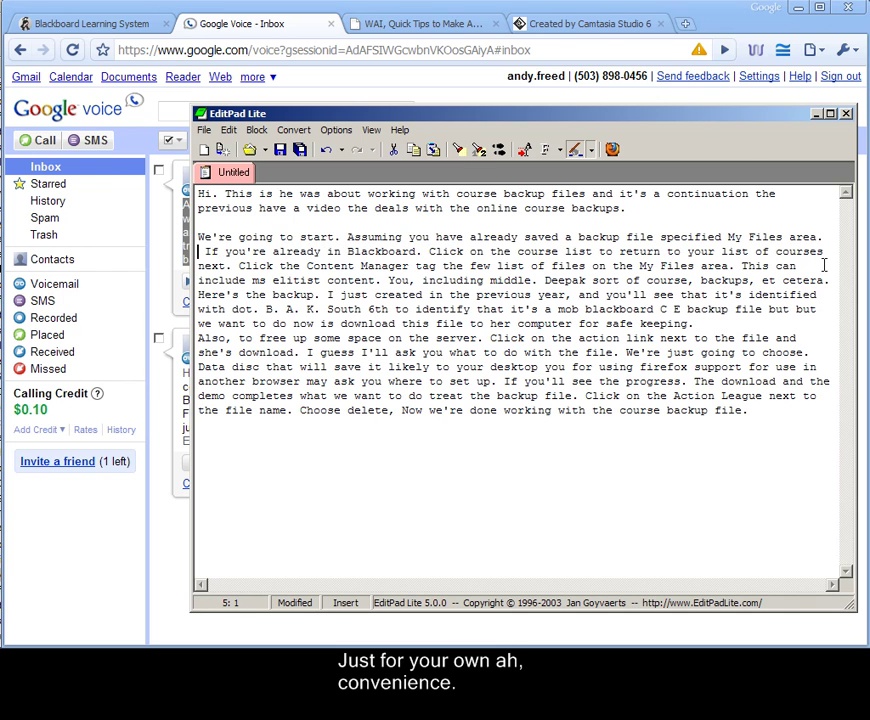
key("Return")
key("Delete")
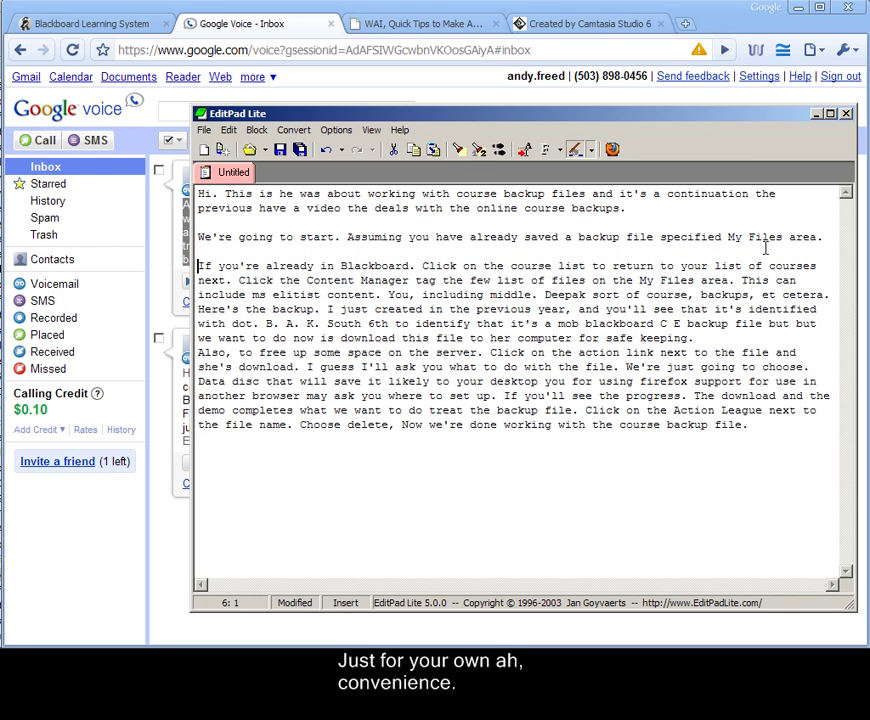
left_click(741, 280)
key("Return")
key("Return")
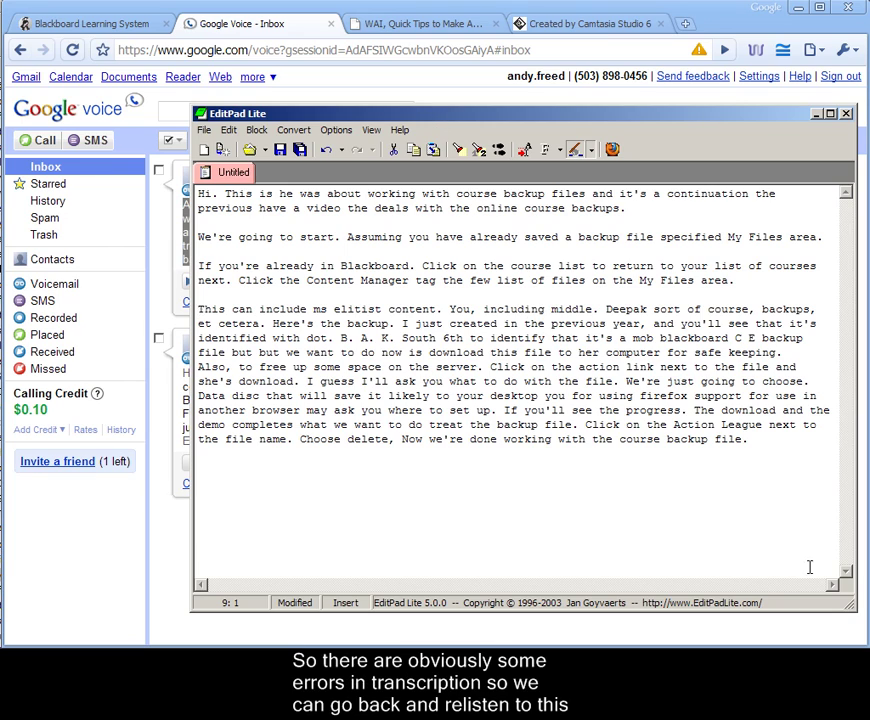
left_click_drag(853, 606, 576, 591)
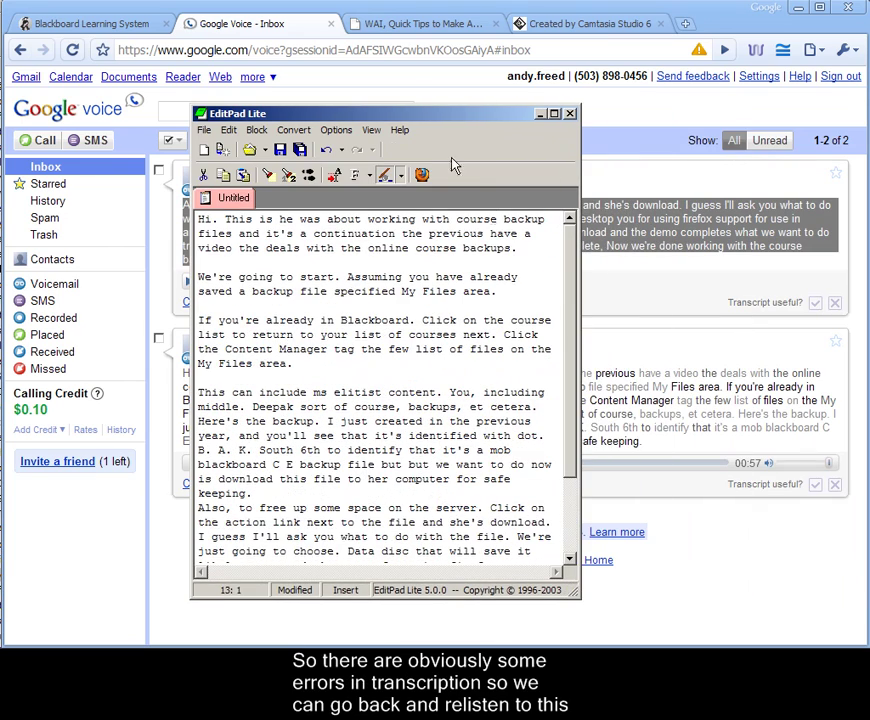
Replay the 00:57 voicemail and mark the misheard words in its transcript.
left_click_drag(418, 113, 683, 1)
left_click(234, 466)
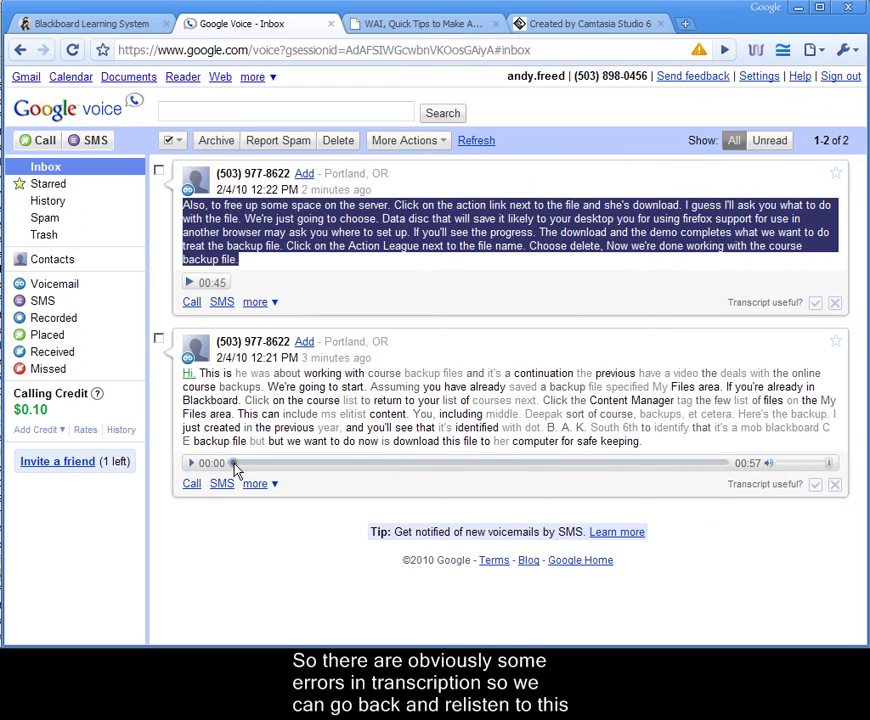
left_click(190, 467)
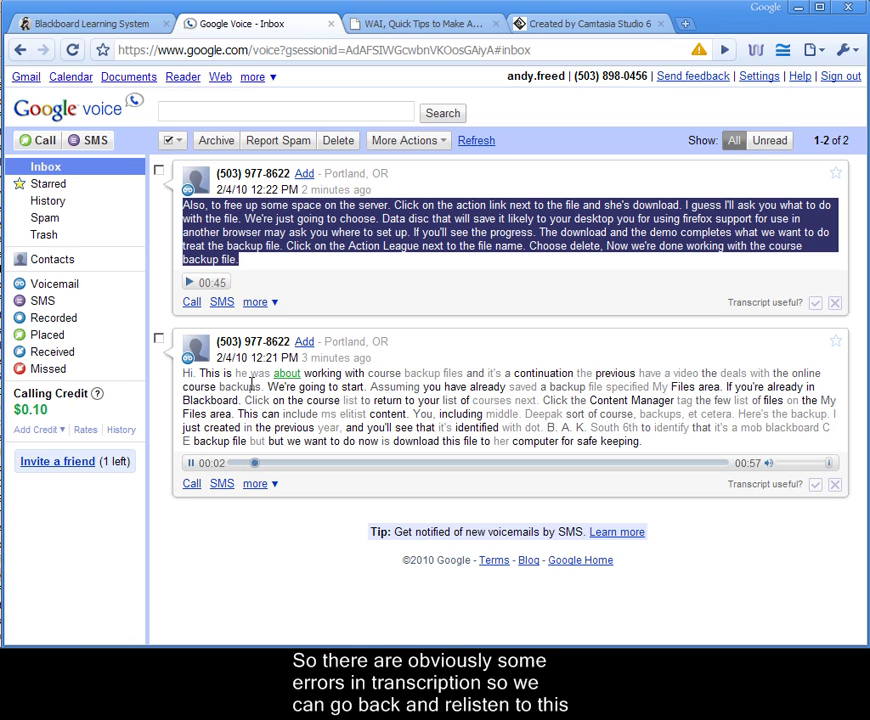
left_click(190, 463)
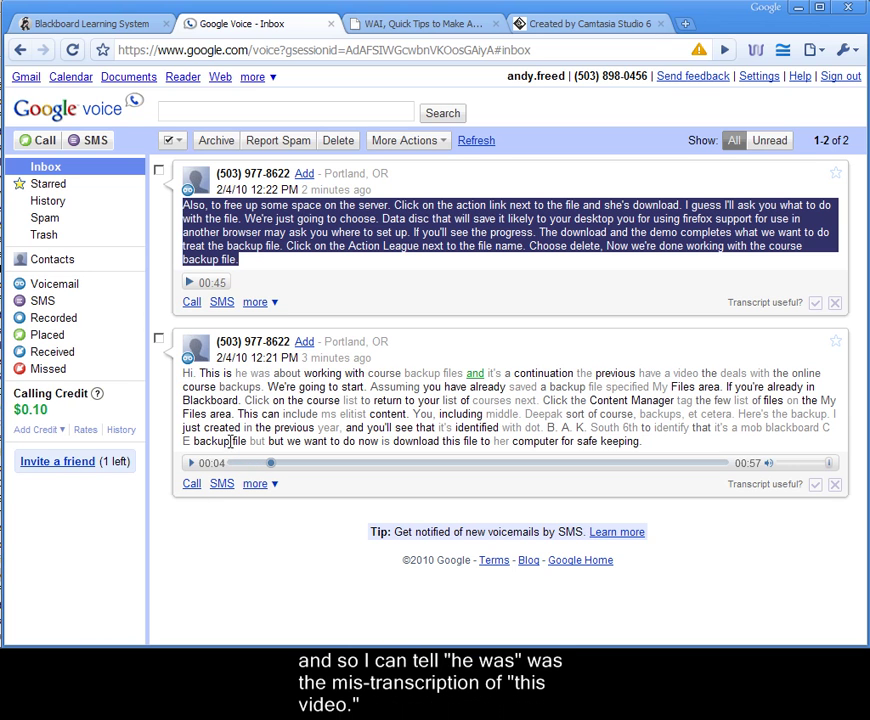
left_click_drag(249, 376, 272, 374)
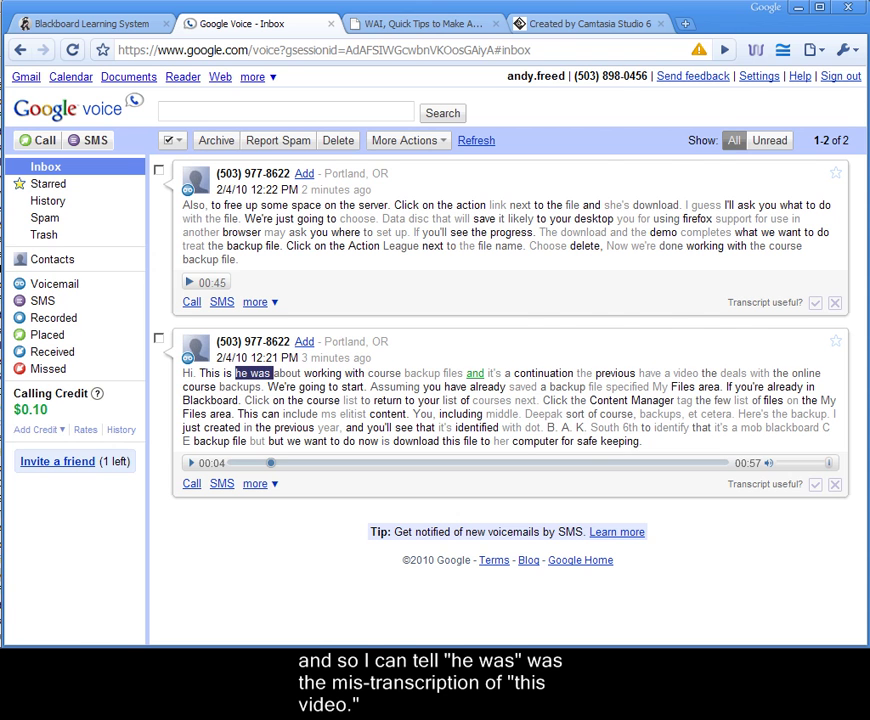
Replace the misheard 'is he was' with 'video is' in EditPad's opening sentence.
key("alt+Tab")
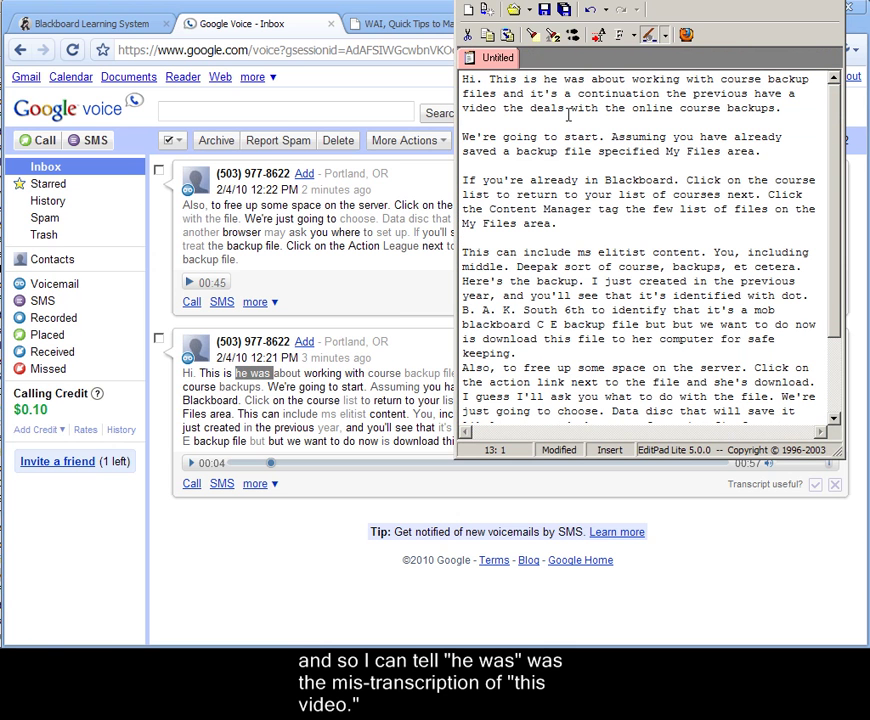
left_click_drag(521, 79, 584, 79)
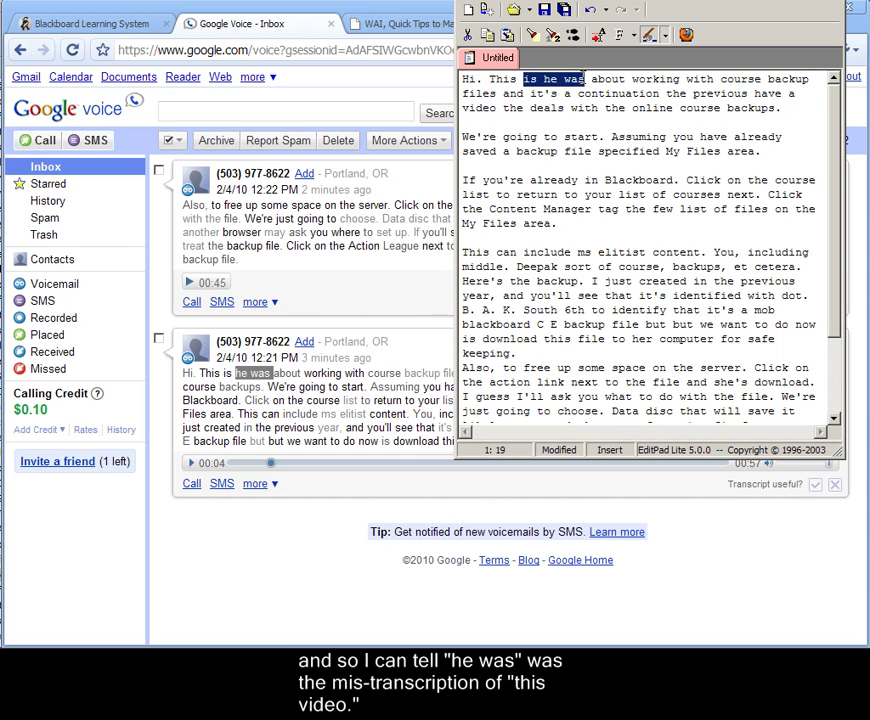
type("video's")
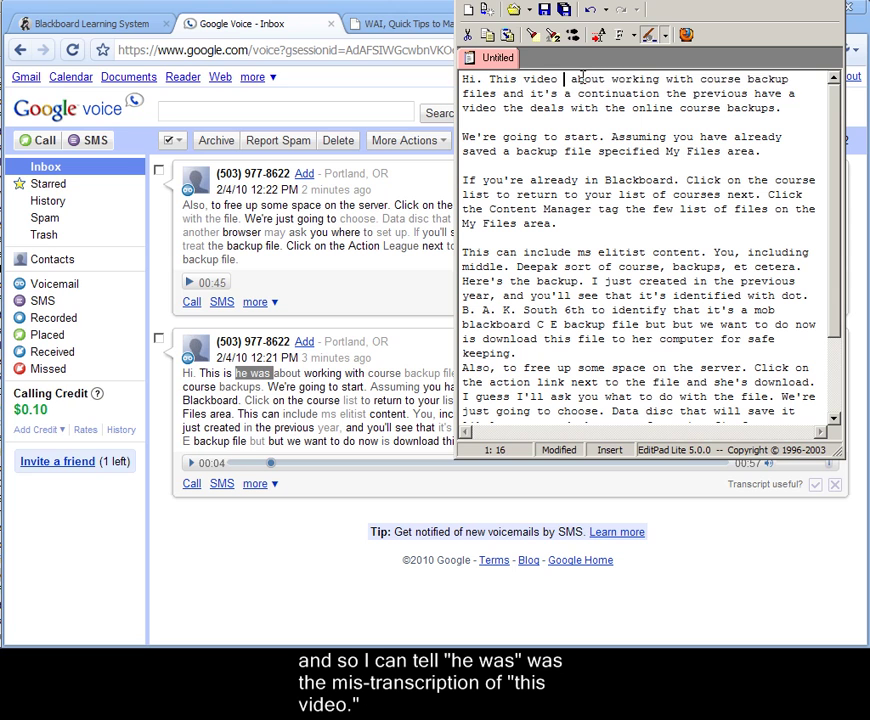
key("BackSpace")
key("BackSpace")
type("is")
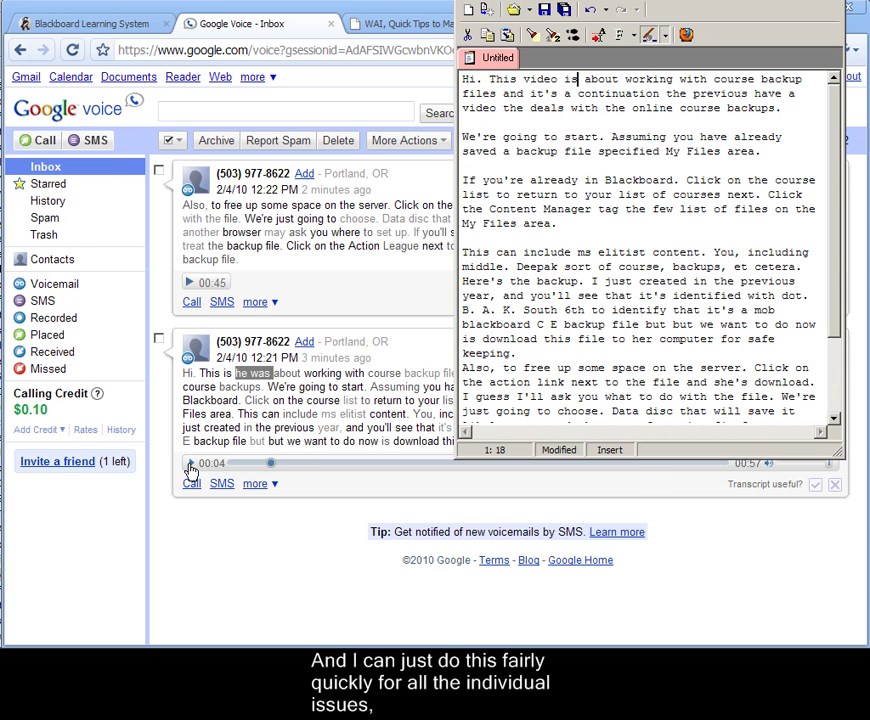
Relisten to the voicemail, then delete the stray words 'have a' from the transcript.
left_click(190, 465)
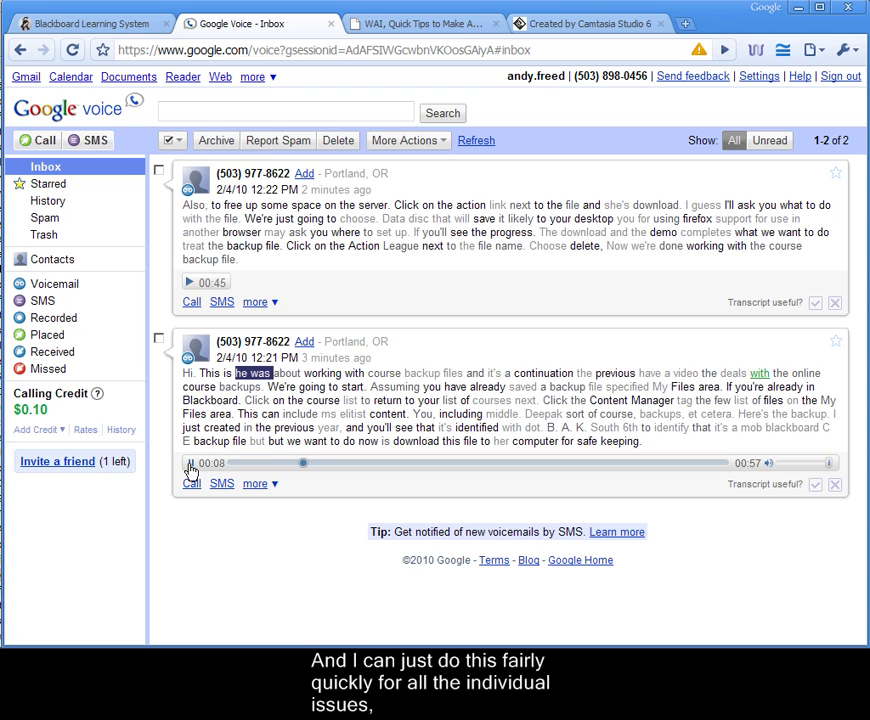
left_click(190, 466)
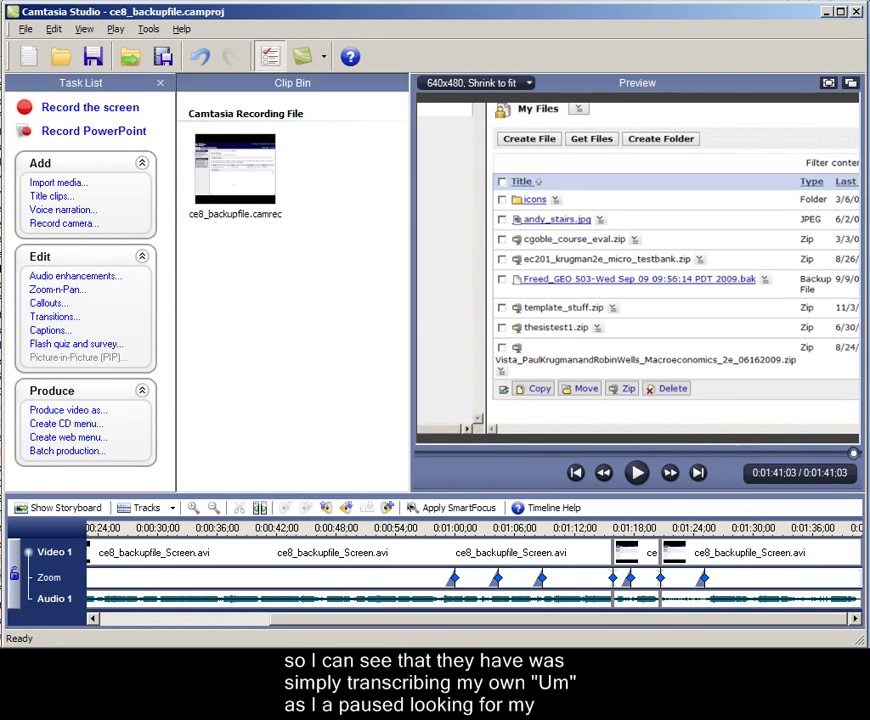
key("alt+Tab")
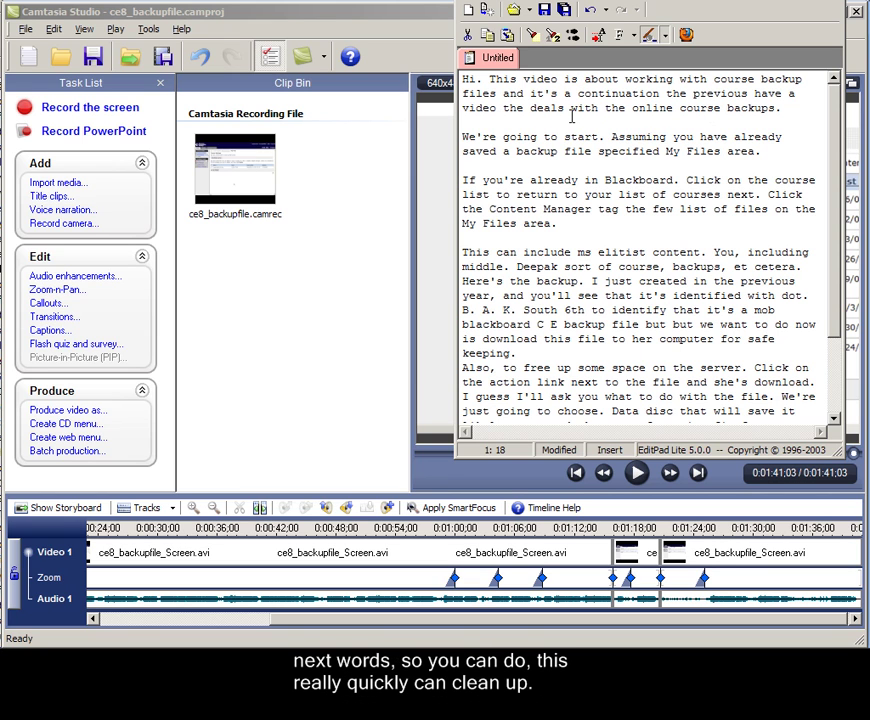
key("Down")
key("End")
key("ctrl+BackSpace")
key("ctrl+BackSpace")
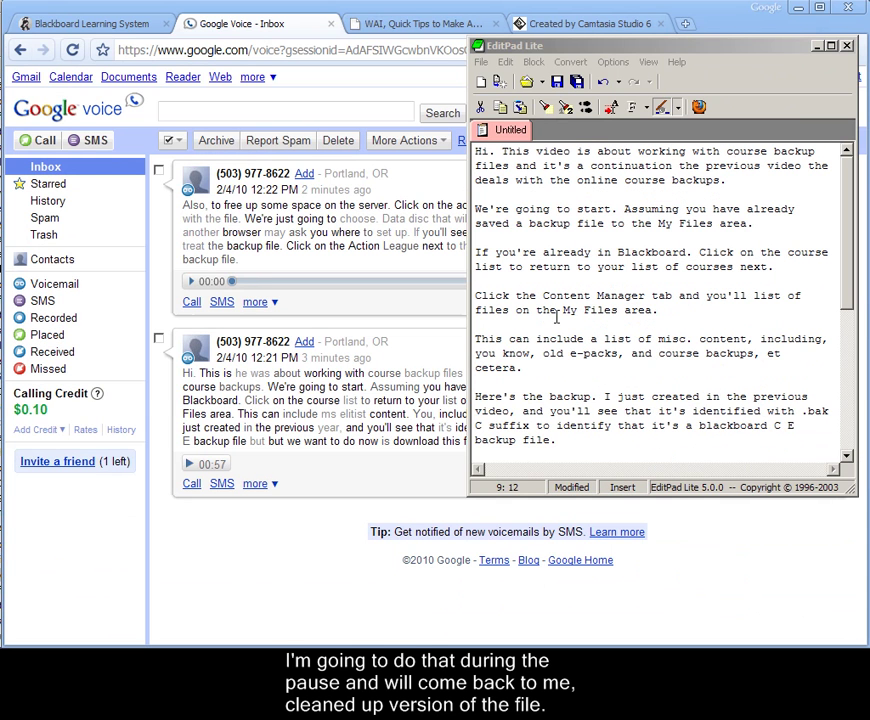
Copy the full cleaned transcript with Ctrl+A, Ctrl+C and switch back to ce8_backupfile.camproj.
left_click(576, 295)
scroll(588, 303, "down", 6)
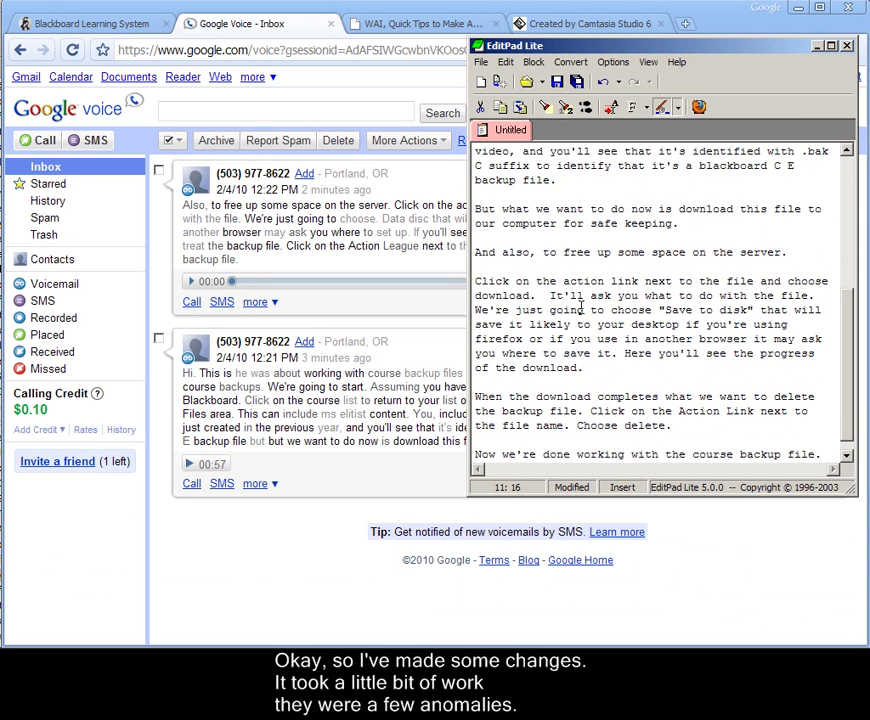
scroll(630, 313, "up", 6)
left_click(637, 311)
key("ctrl+a")
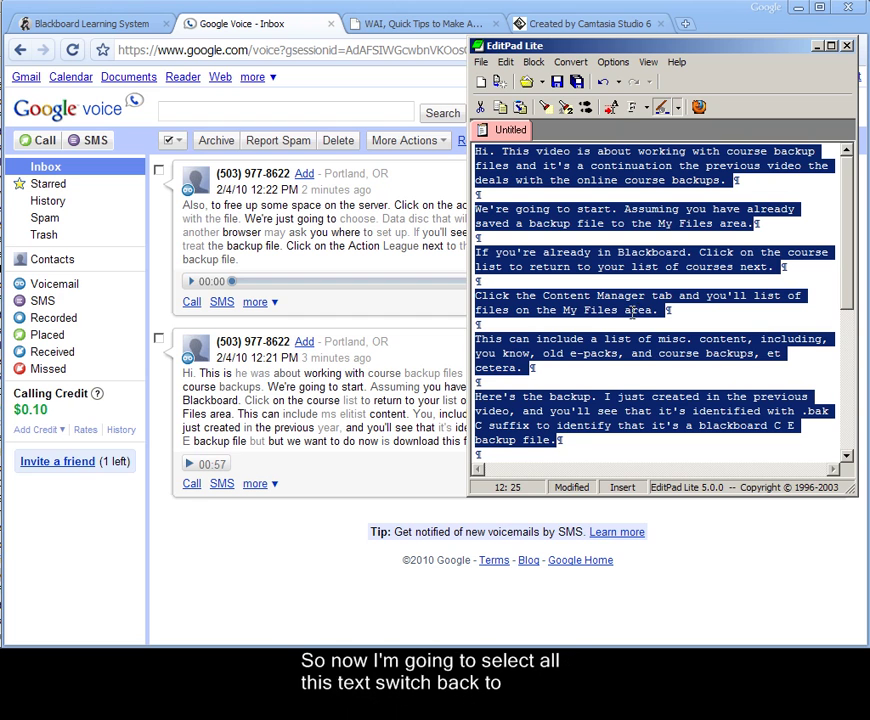
key("ctrl+c")
key("alt+Tab")
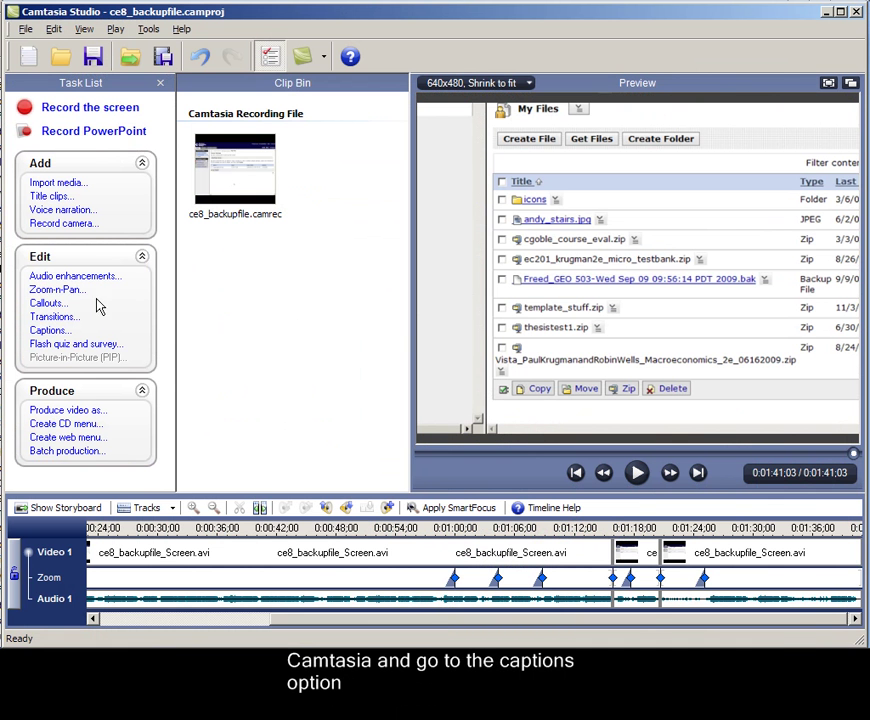
Paste the cleaned transcript into the Captions script box, dismissing the captions tip first.
left_click(55, 335)
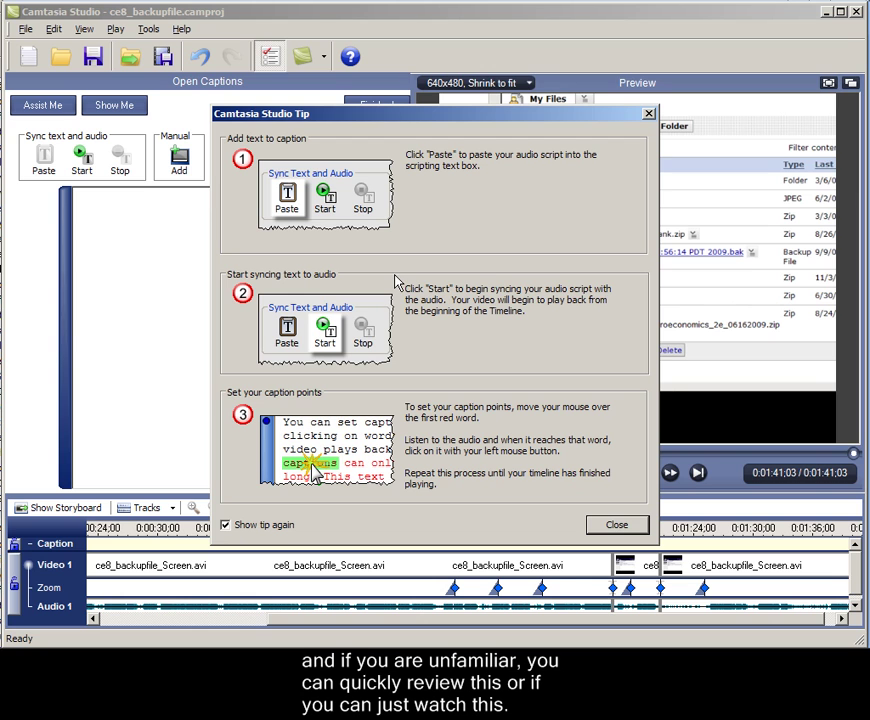
left_click(617, 524)
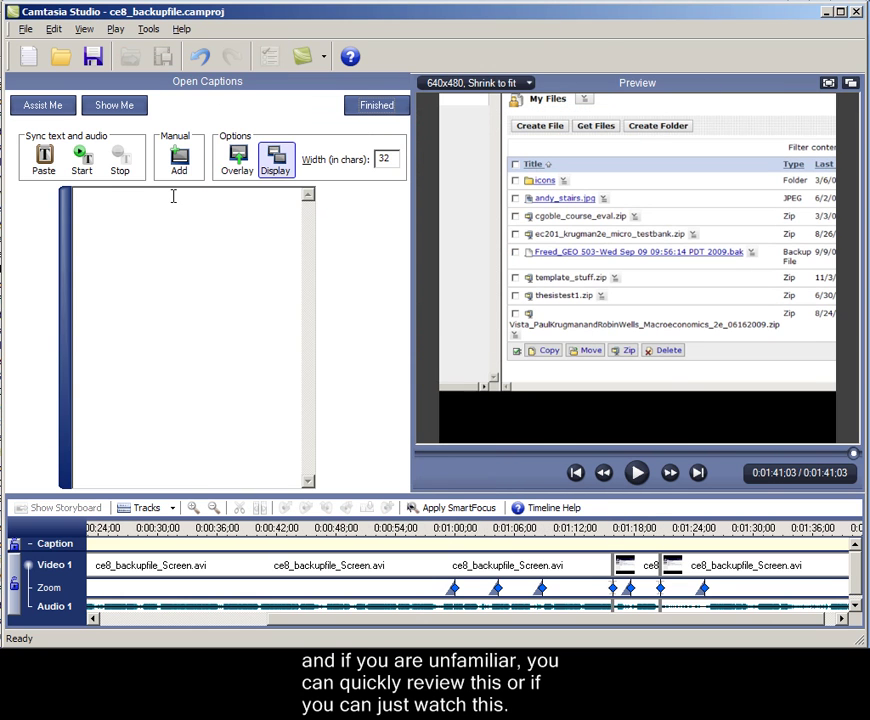
left_click(91, 207)
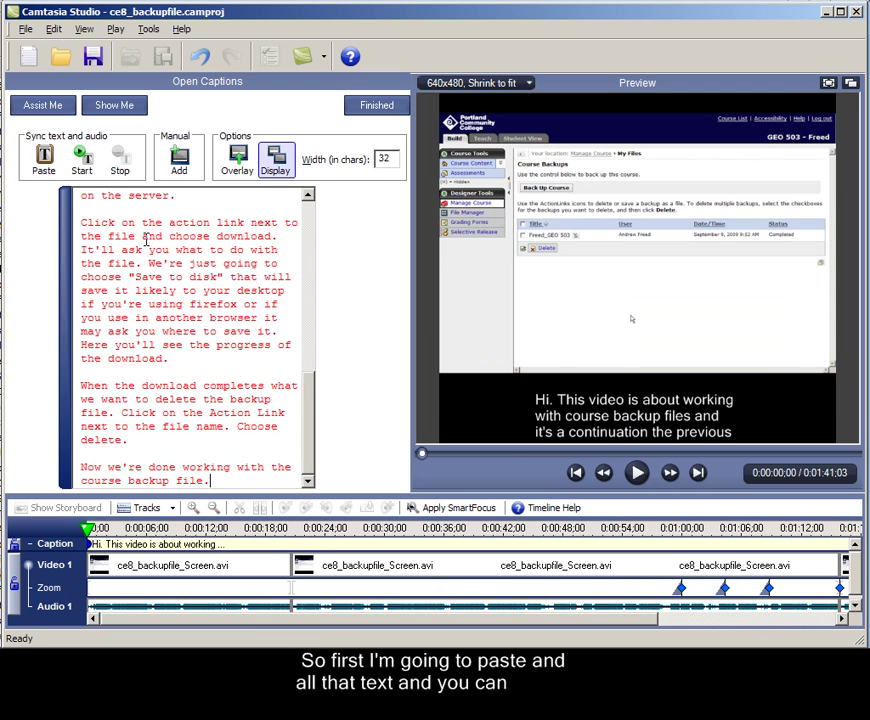
key("ctrl+v")
scroll(170, 290, "up", 10)
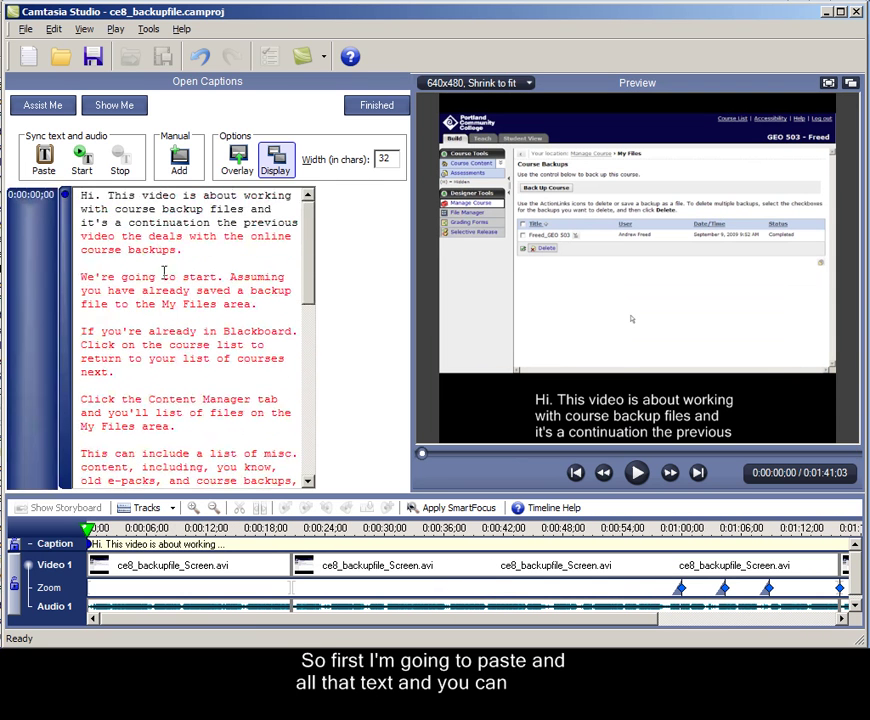
left_click(180, 249)
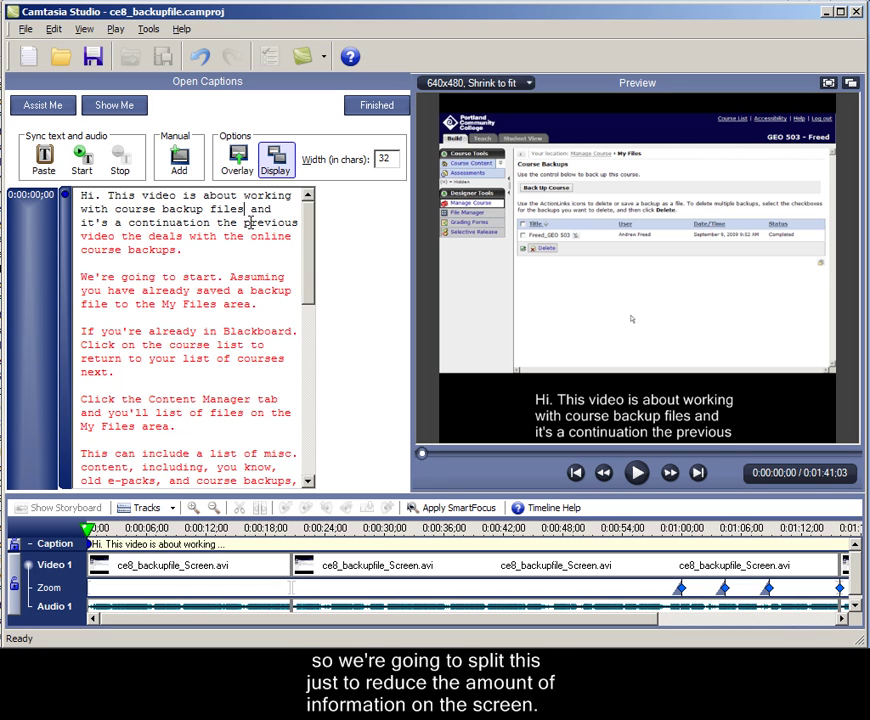
End the first caption after 'with course backup files' so the rest starts a new caption.
key("Return")
key("Return")
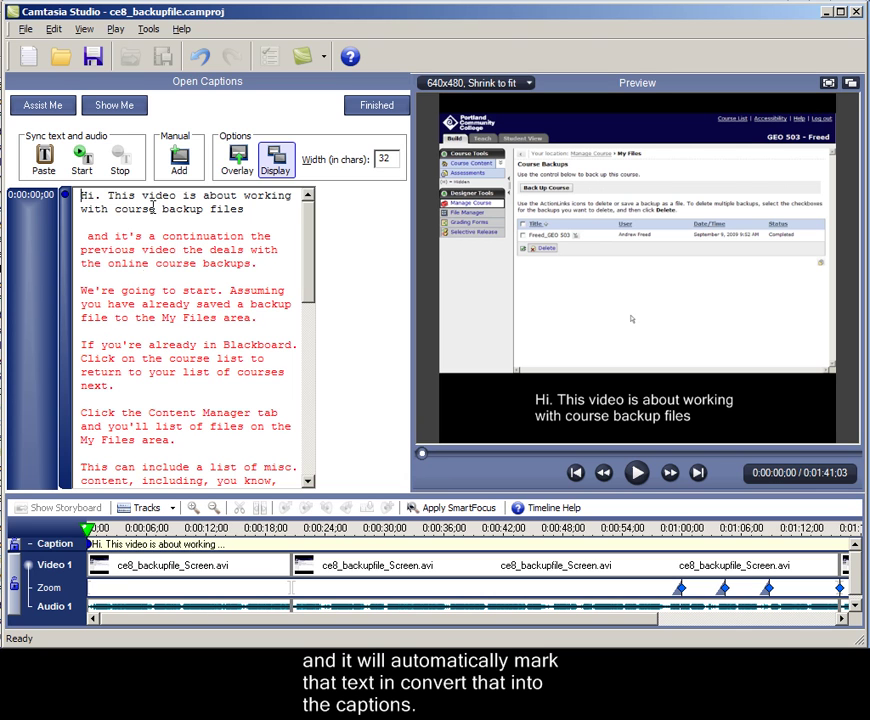
Time the captions to the narration, from 'and it's a continuation' through the final caption.
left_click(82, 166)
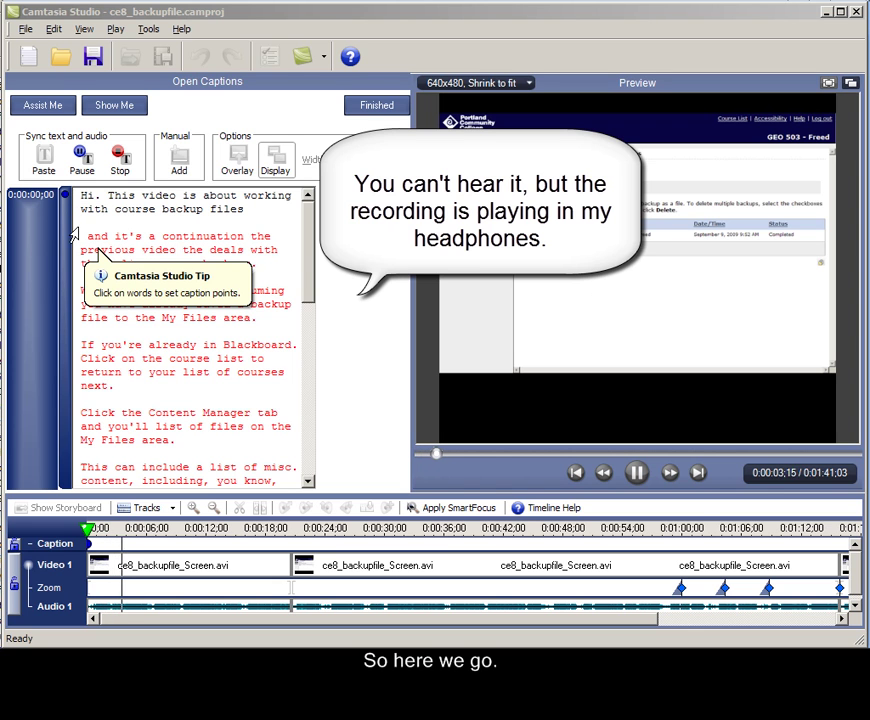
left_click(88, 238)
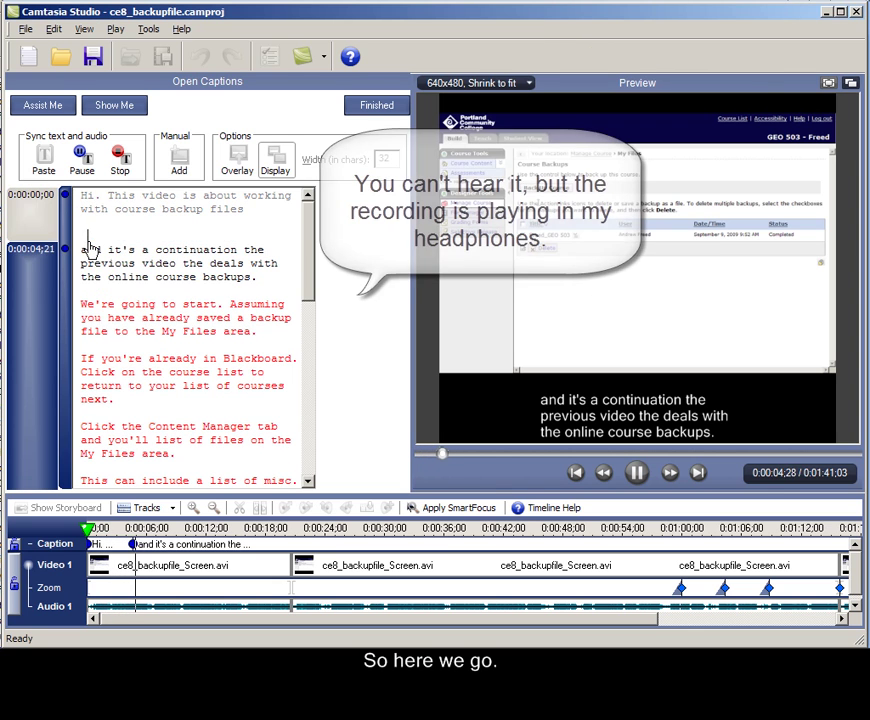
left_click(84, 313)
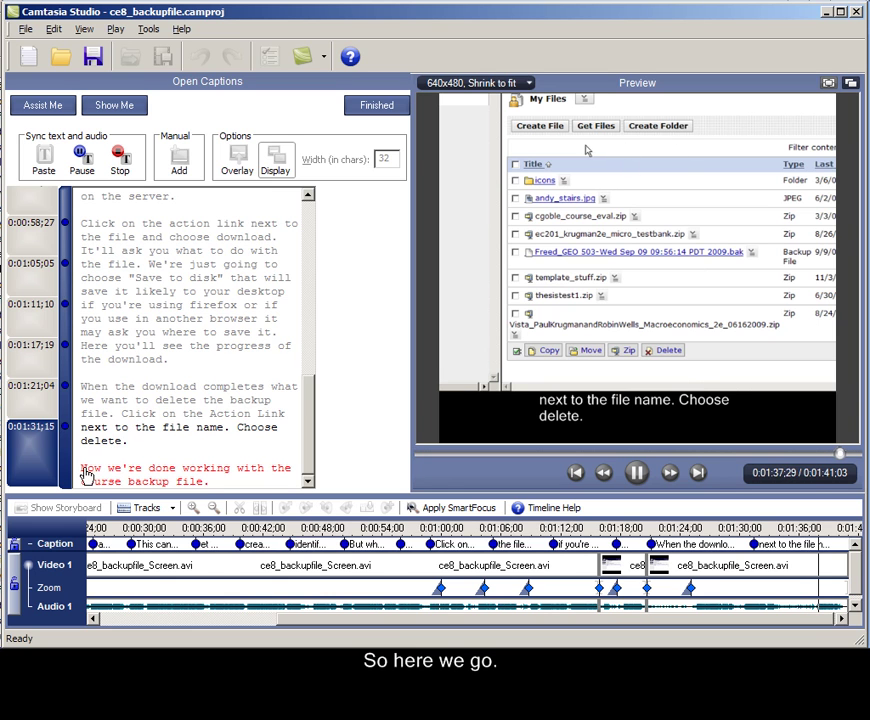
left_click(85, 475)
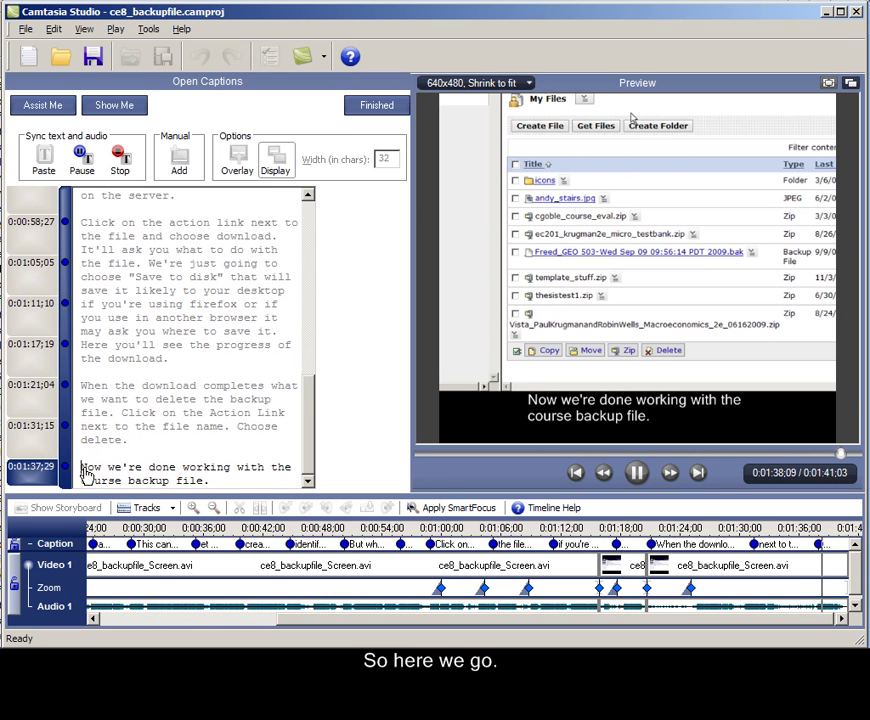
left_click(188, 377)
left_click(120, 158)
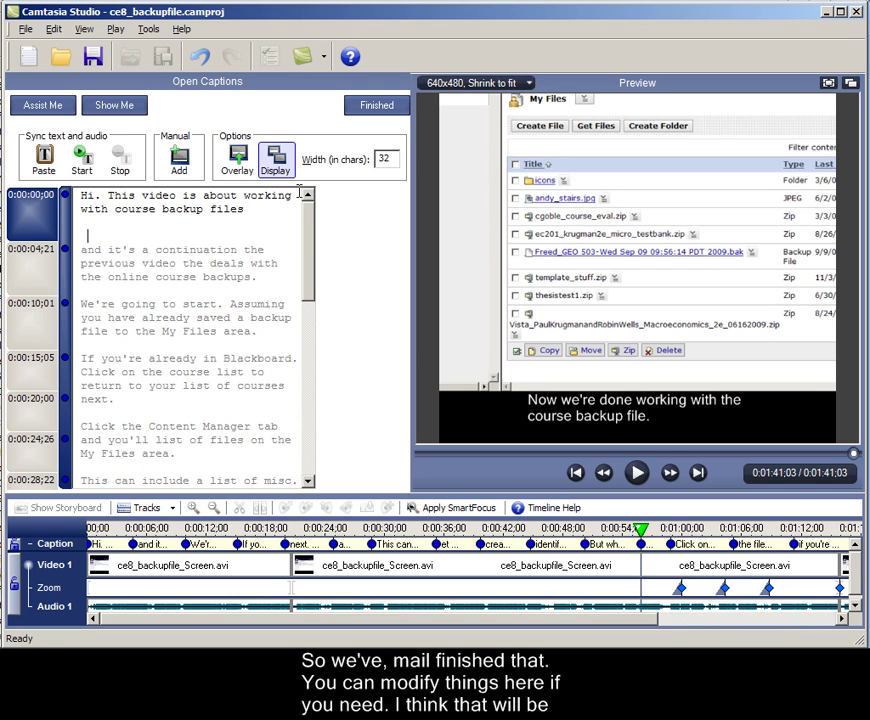
Close the Open Captions editor and launch the Production Wizard.
left_click(377, 106)
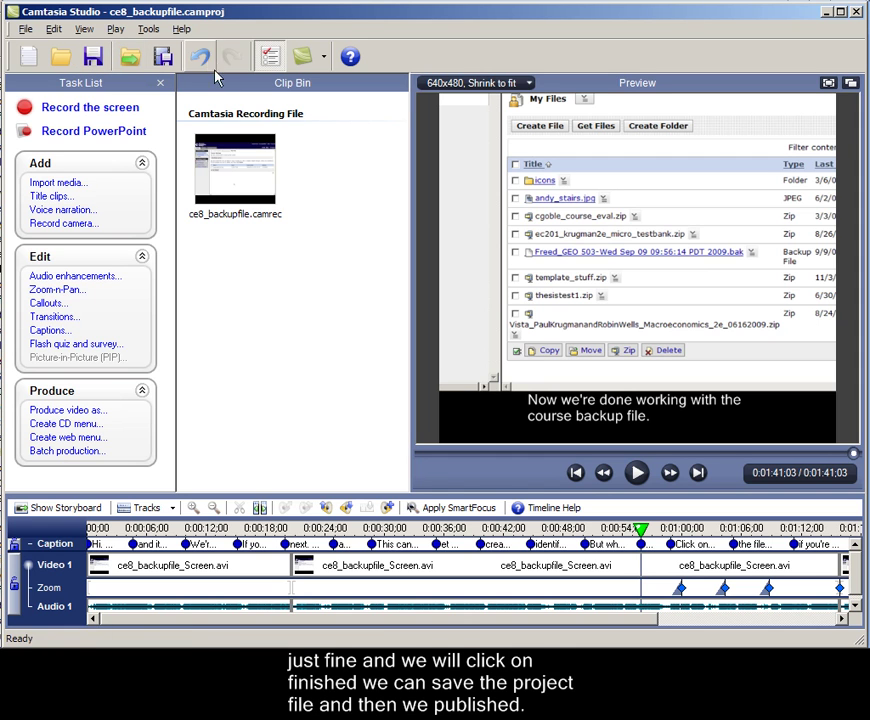
left_click(159, 64)
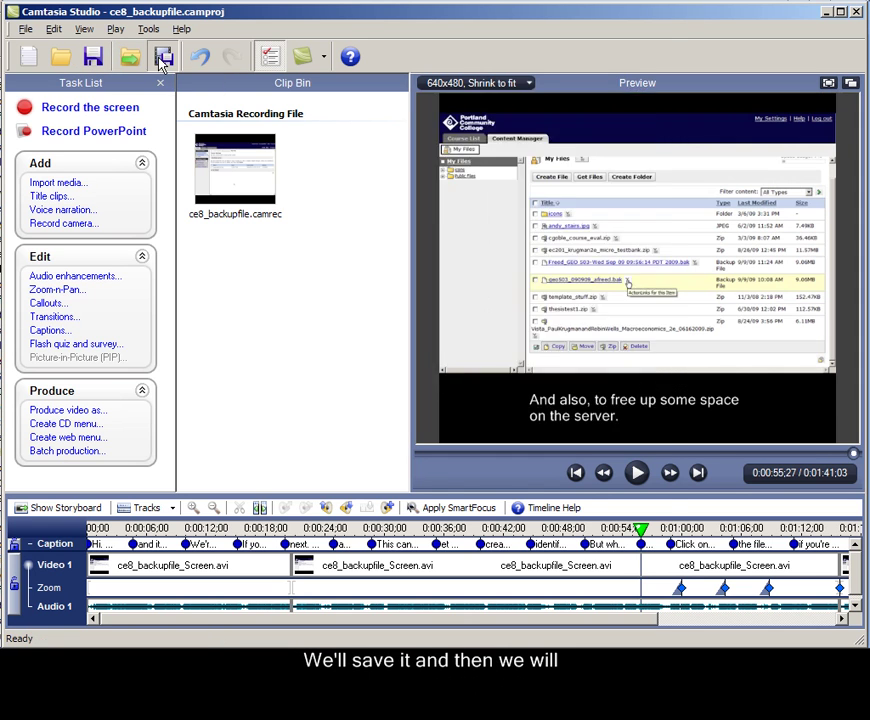